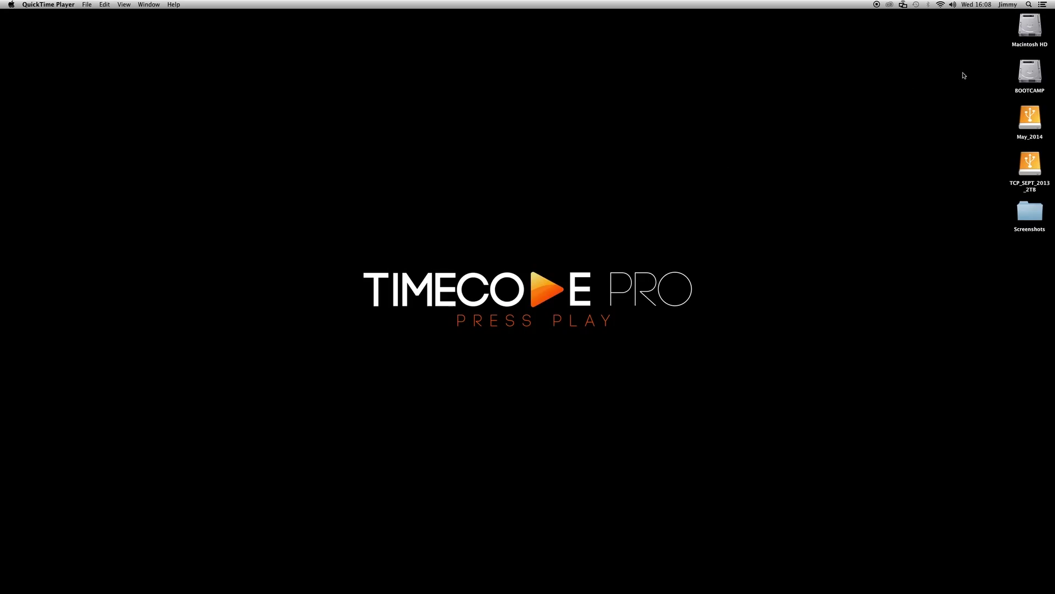
Step: Open Macintosh HD and show its Info panel: 760 GB capacity, 315 GB available
click(1028, 28)
double_click(1028, 28)
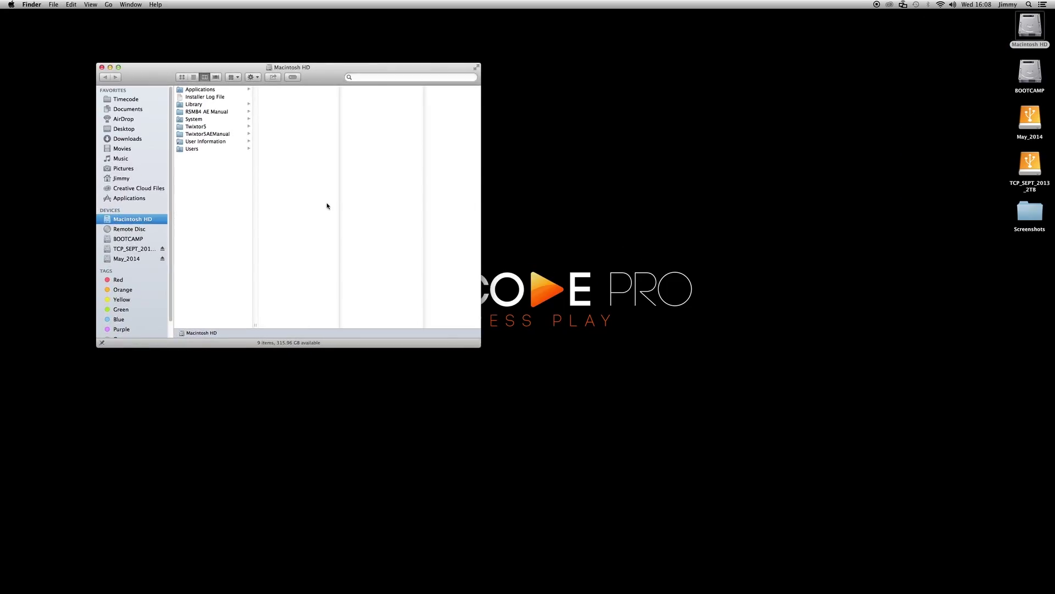
right_click(1028, 29)
click(945, 46)
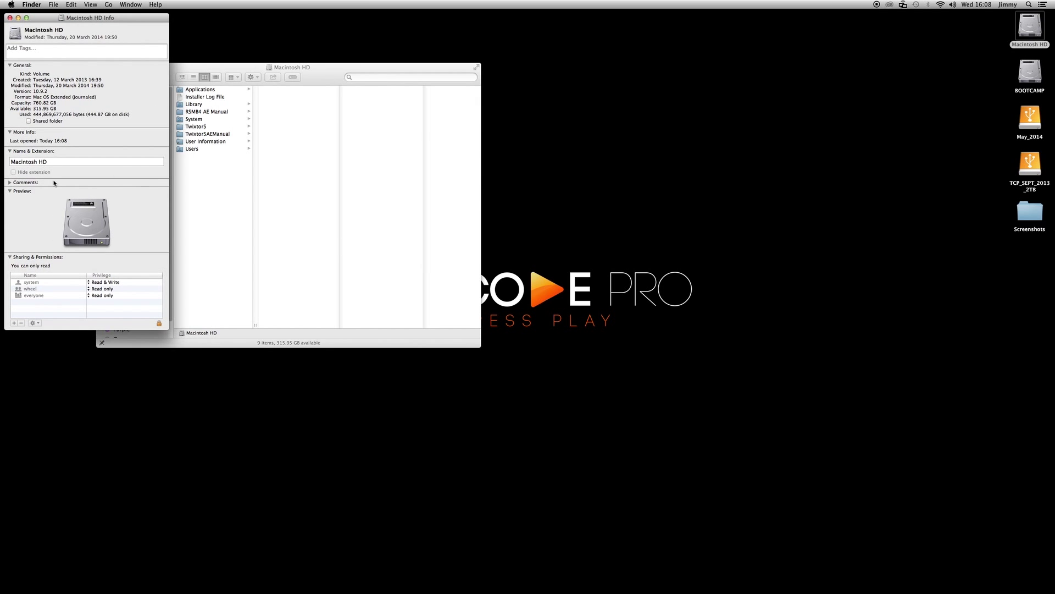
drag(79, 18, 672, 36)
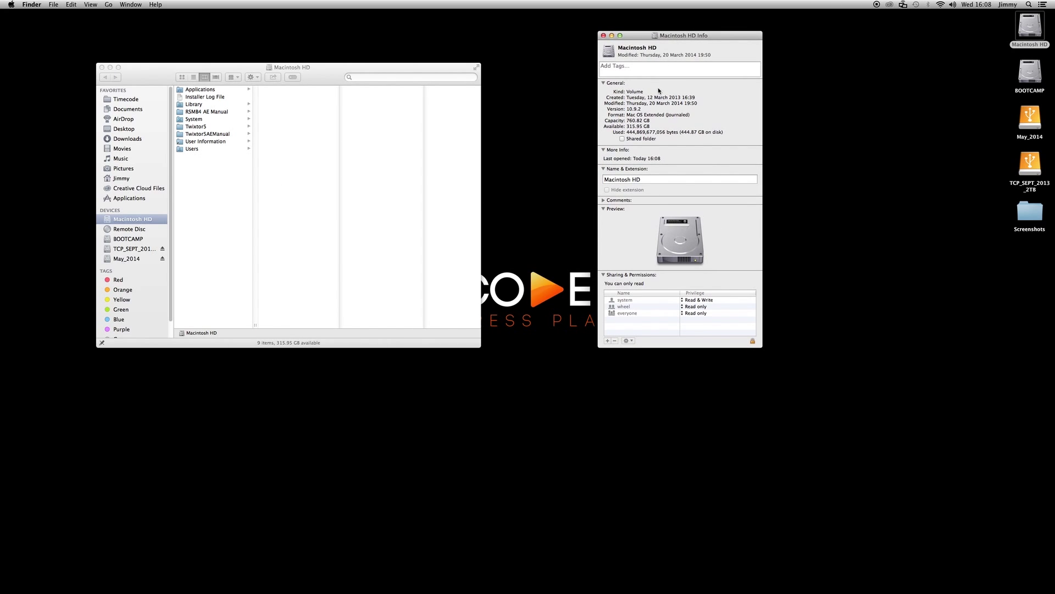
drag(626, 121, 635, 116)
drag(628, 126, 637, 127)
click(633, 128)
Step: Browse into Users and then the user's home folder in column view
click(207, 196)
click(204, 150)
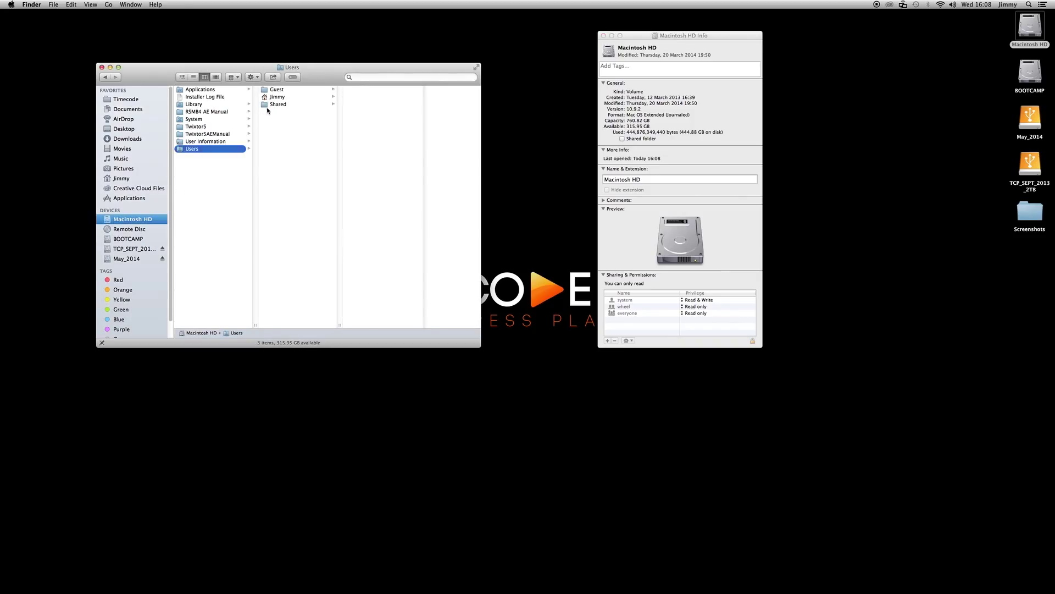
click(281, 99)
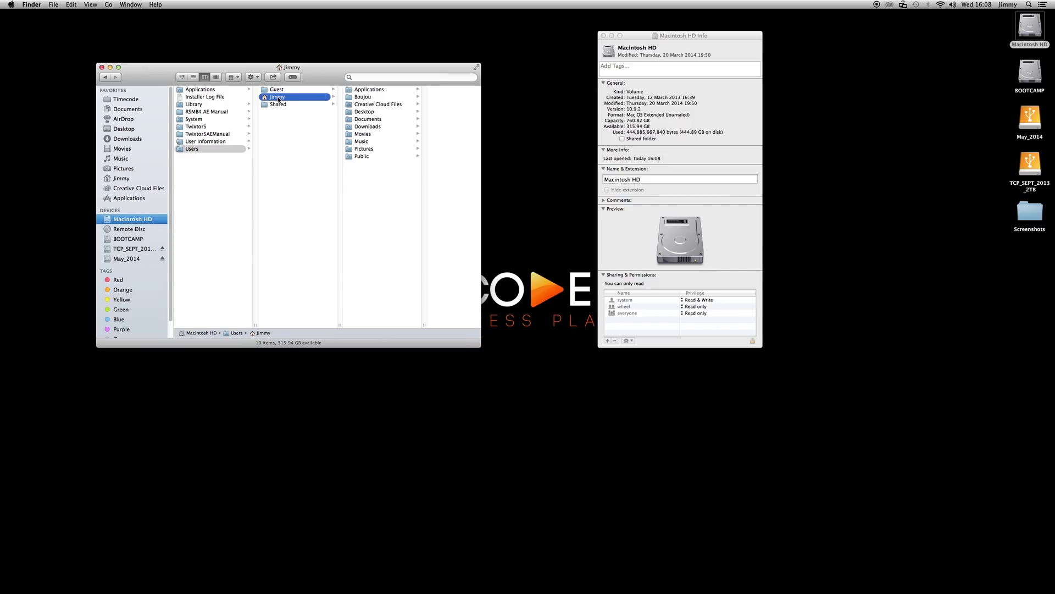
Step: Show the home folder's Info panel with its 384.02 GB total size
right_click(269, 97)
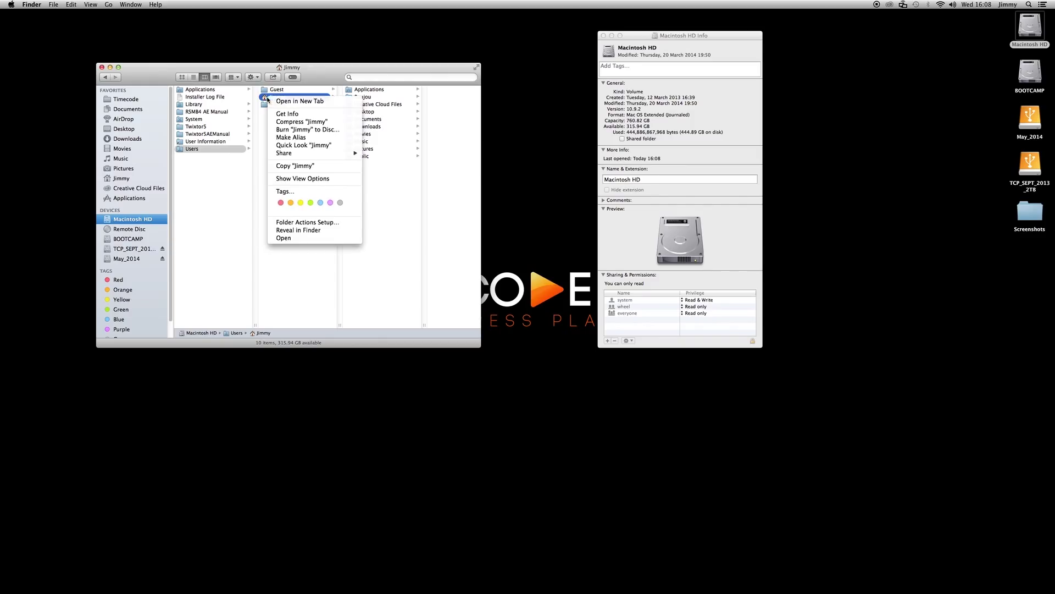
click(304, 114)
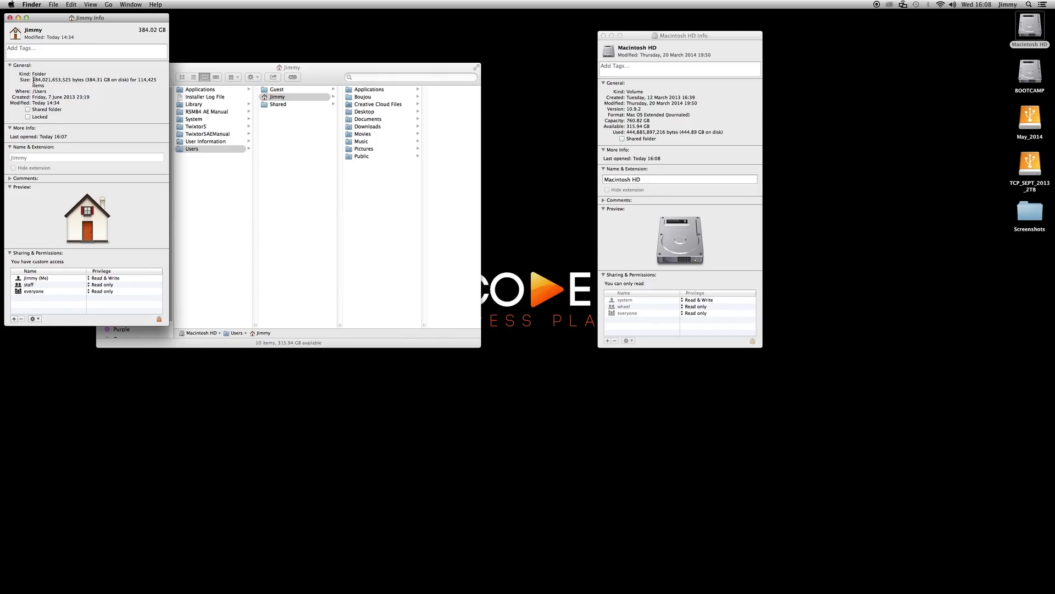
mouse_move(33, 79)
mouse_down()
mouse_move(158, 80)
mouse_move(32, 82)
mouse_up()
Step: Select all ten folders inside the home folder
click(312, 69)
key(super+a)
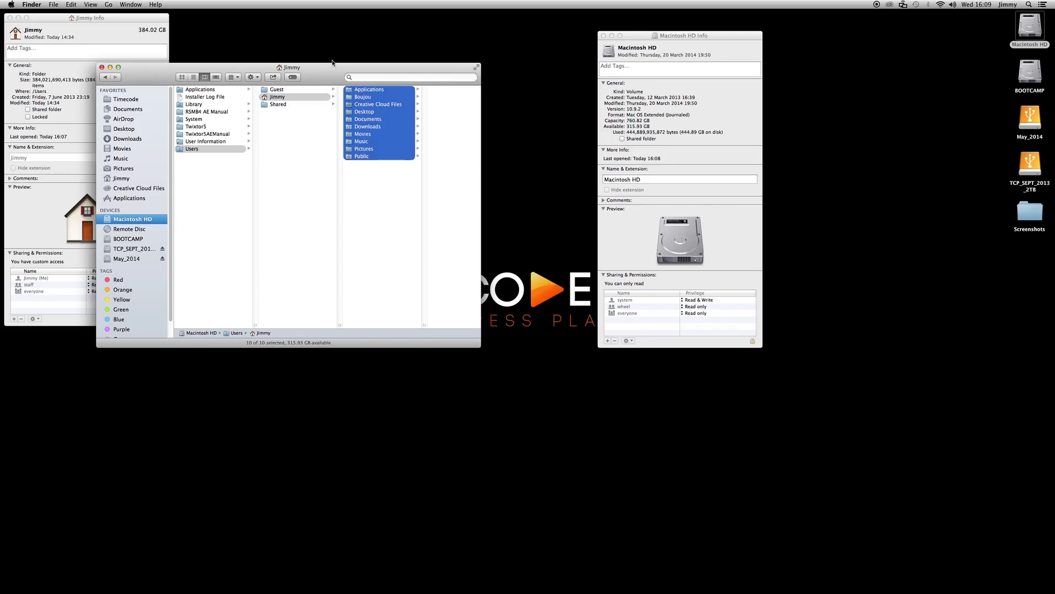
click(378, 182)
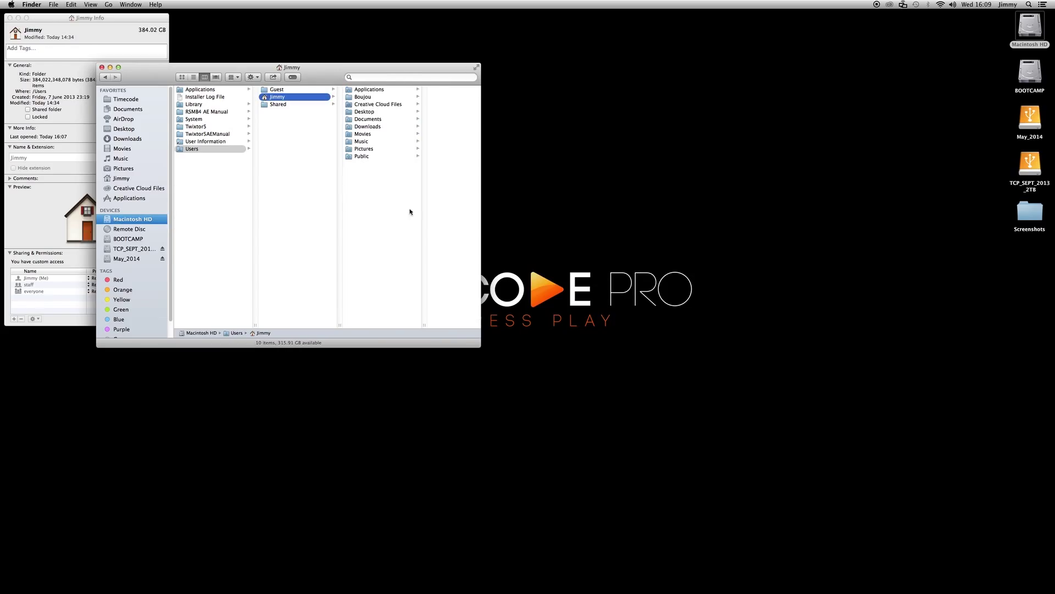
drag(409, 212, 358, 85)
Step: Open Info panels for all selected folders and compare Applications, Boujou, Creative Cloud Files, Desktop and Documents
key(super+i)
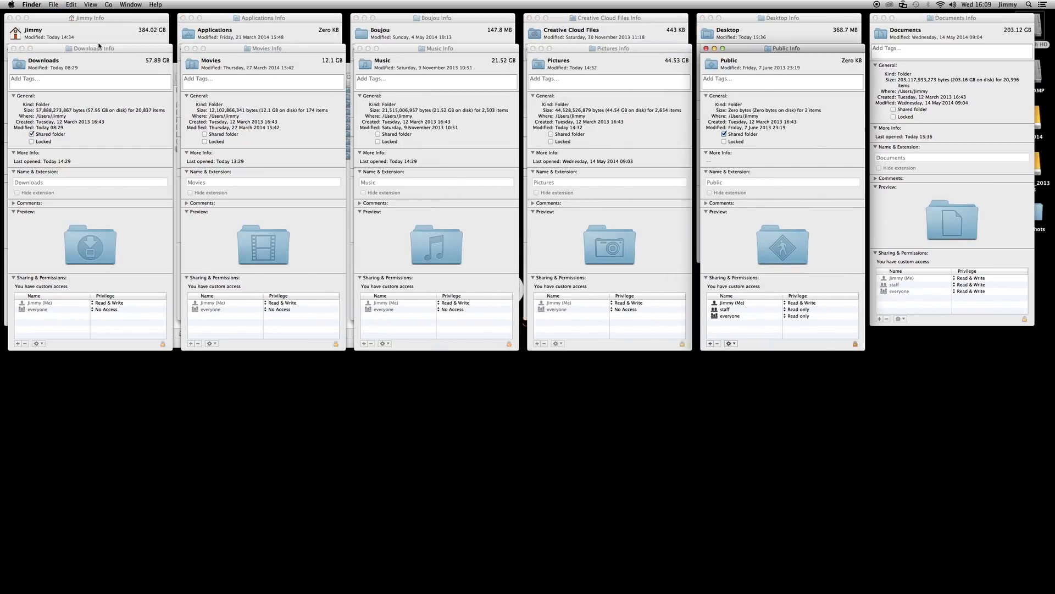
click(110, 19)
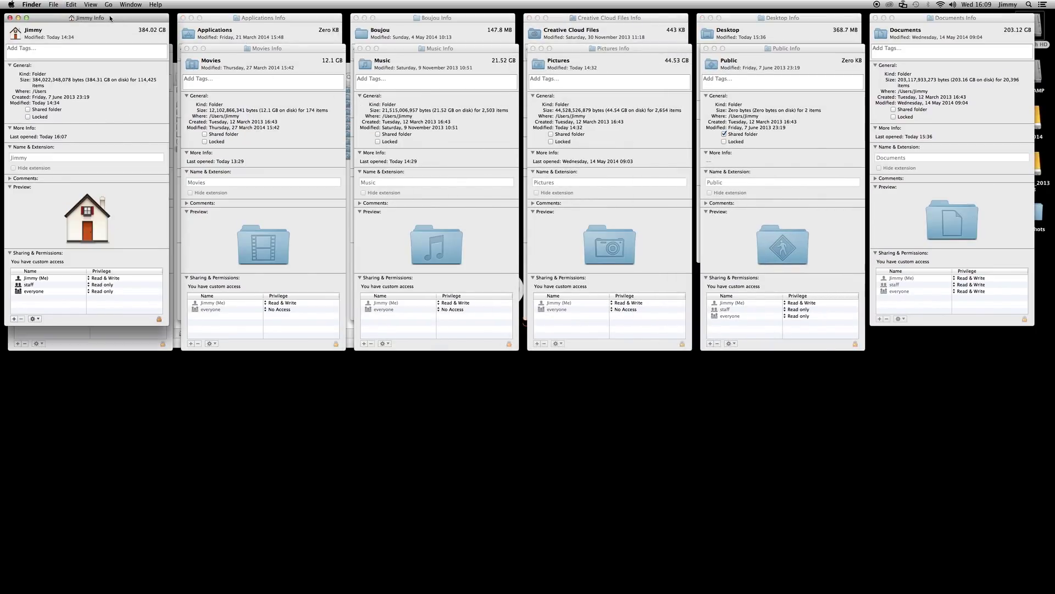
click(10, 18)
click(319, 36)
click(465, 34)
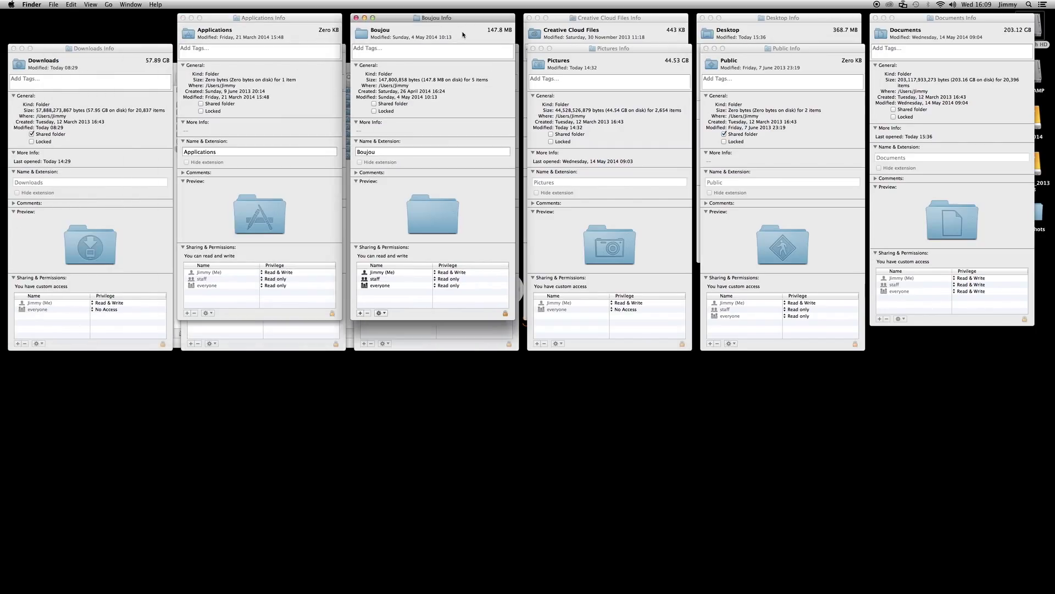
click(682, 38)
click(797, 33)
click(939, 30)
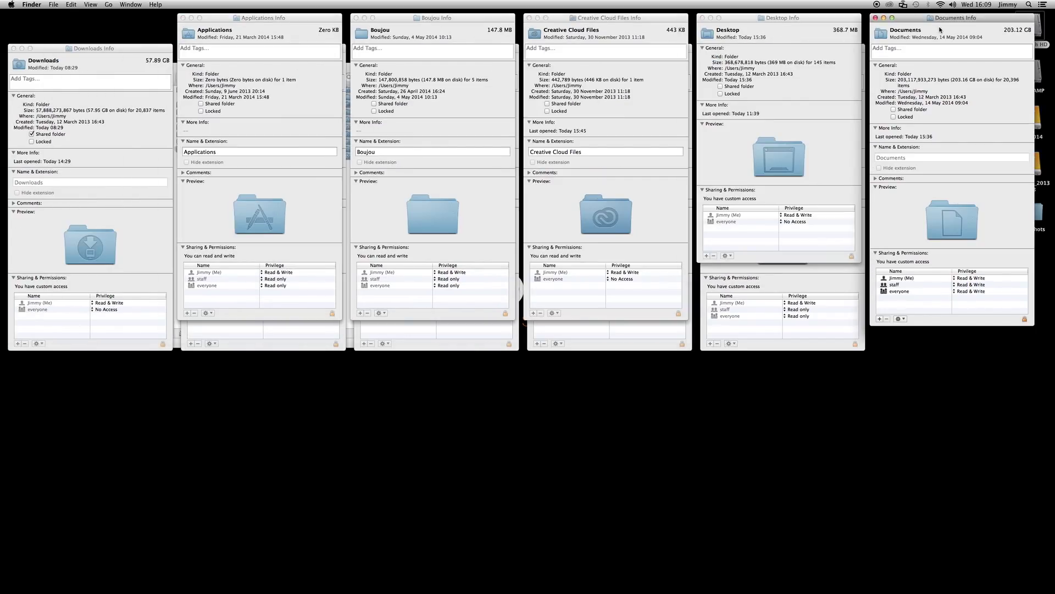
Step: Close all ten subfolder Info panels and reselect the home folder
click(183, 18)
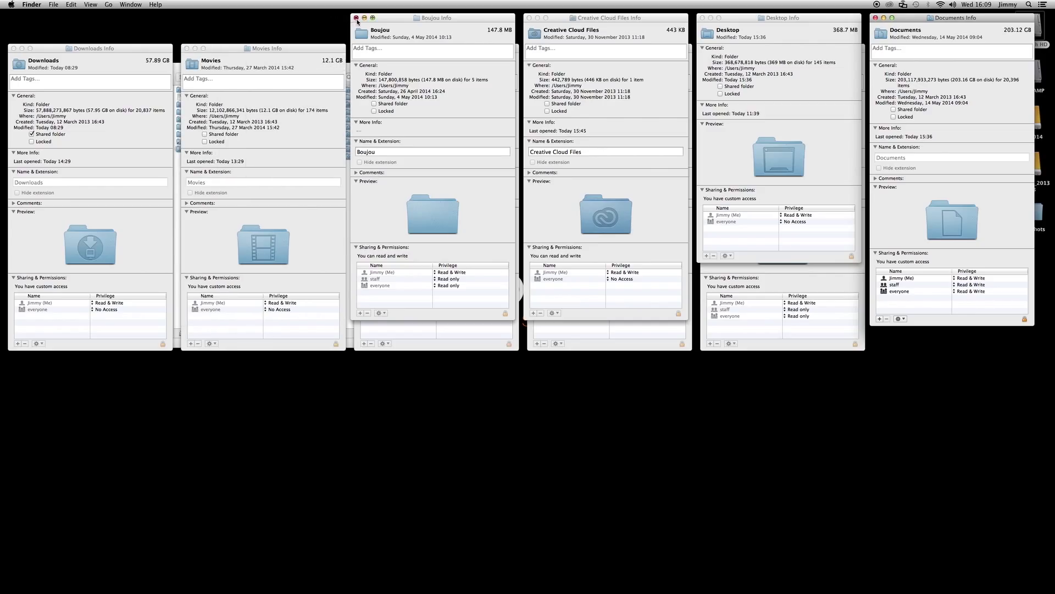
click(356, 18)
click(529, 17)
click(703, 18)
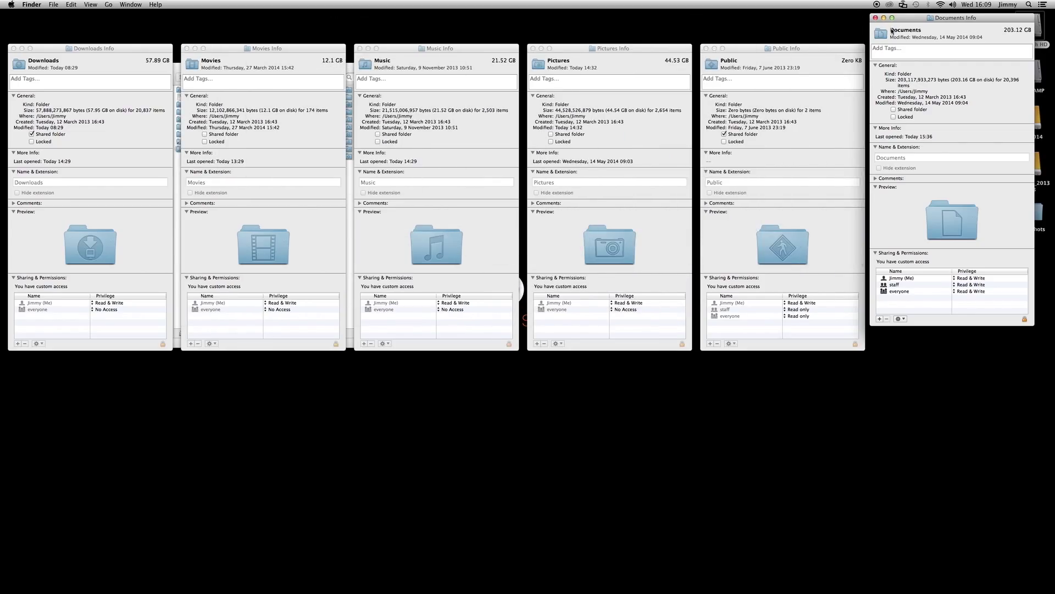
click(876, 18)
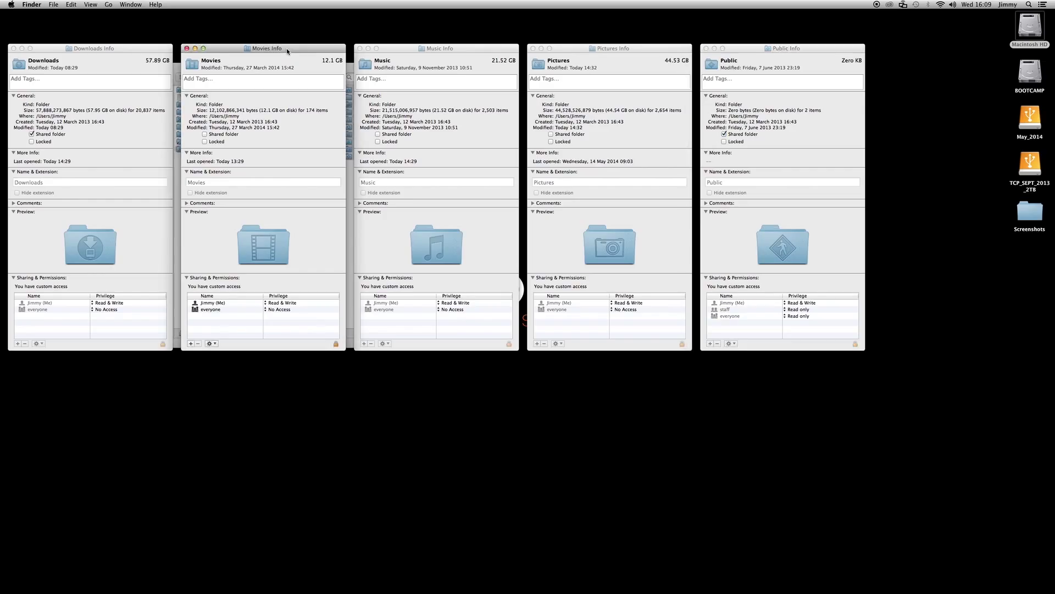
click(187, 49)
click(360, 48)
click(533, 49)
click(706, 48)
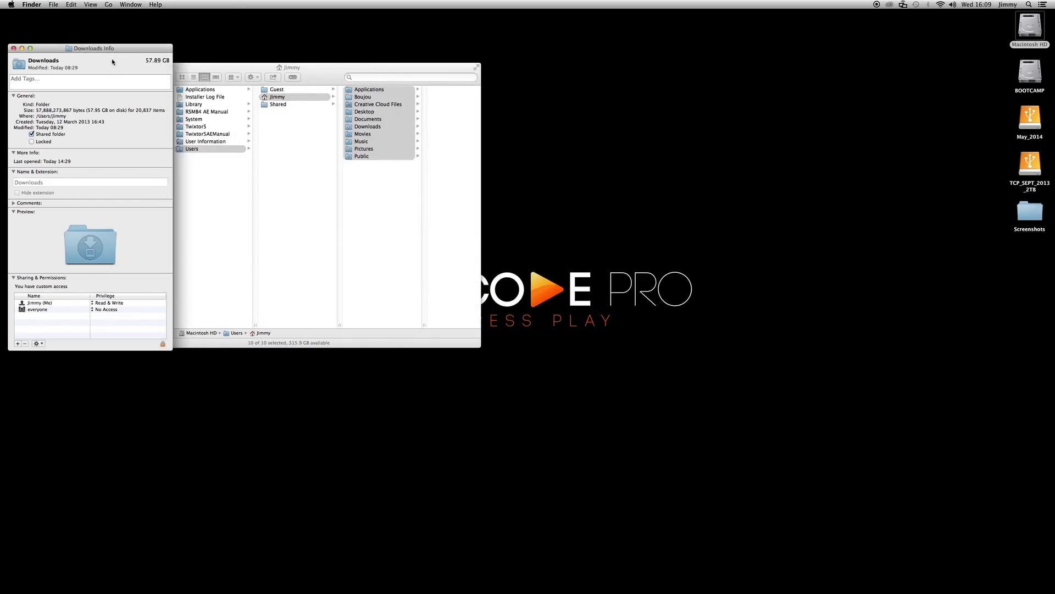
click(14, 48)
click(266, 98)
Step: Show and then close the home folder's Info panel, and centre the Finder window
key(super+i)
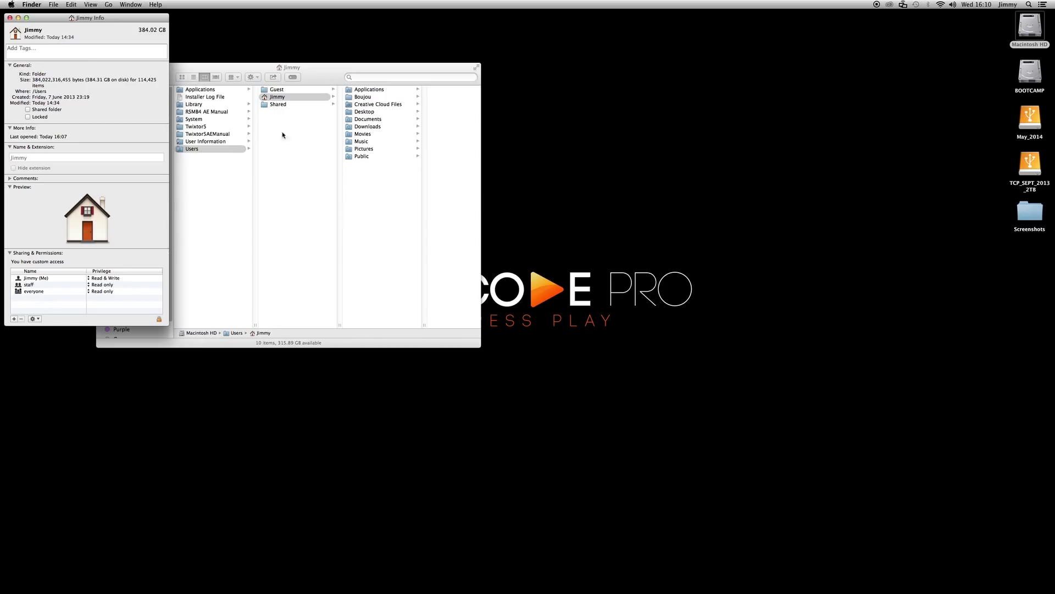
click(391, 191)
key(super+a)
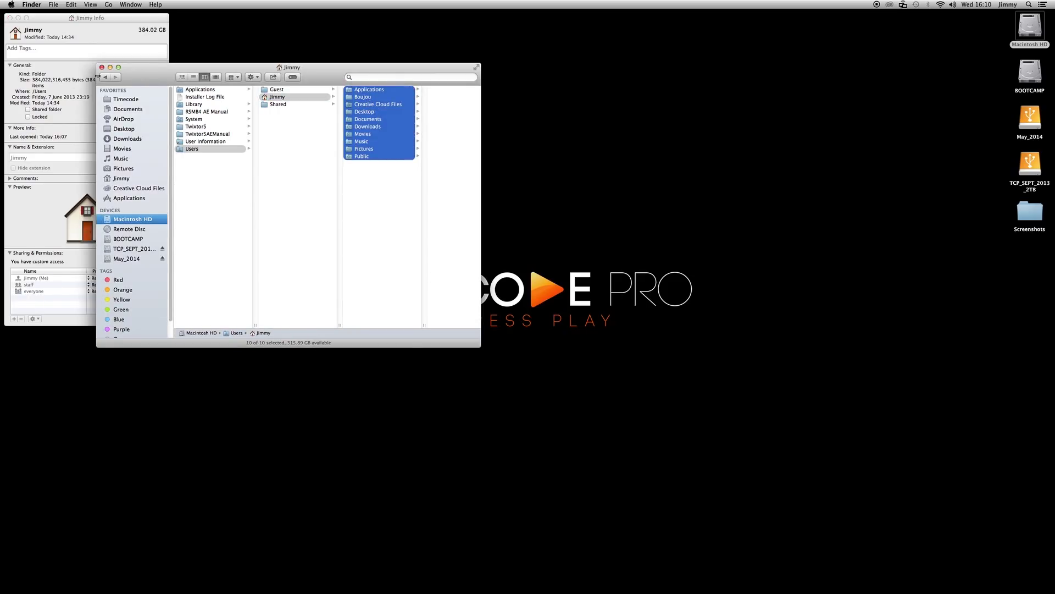
click(379, 191)
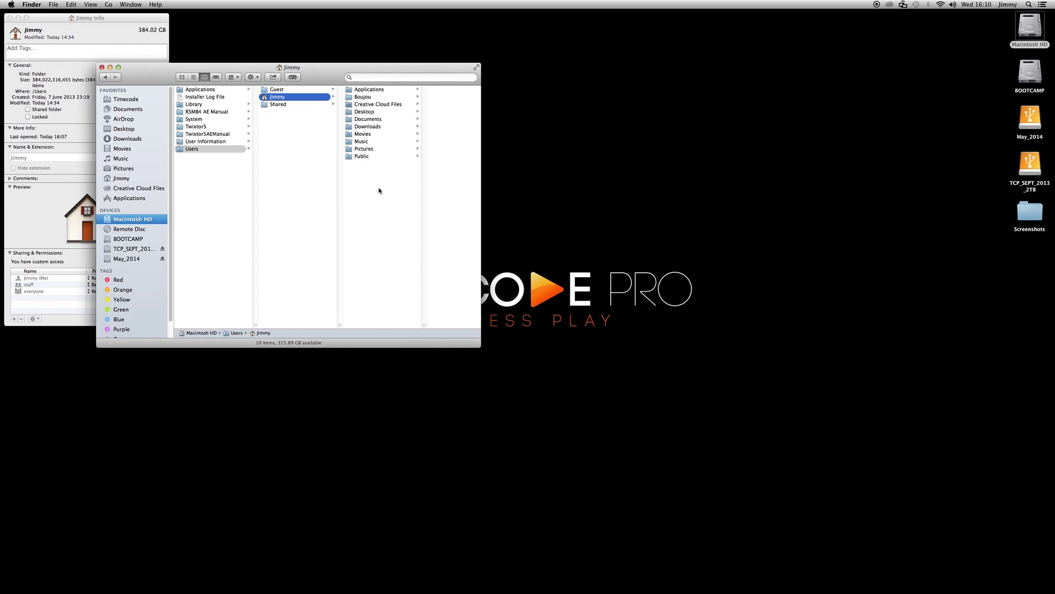
click(10, 18)
drag(338, 78, 577, 181)
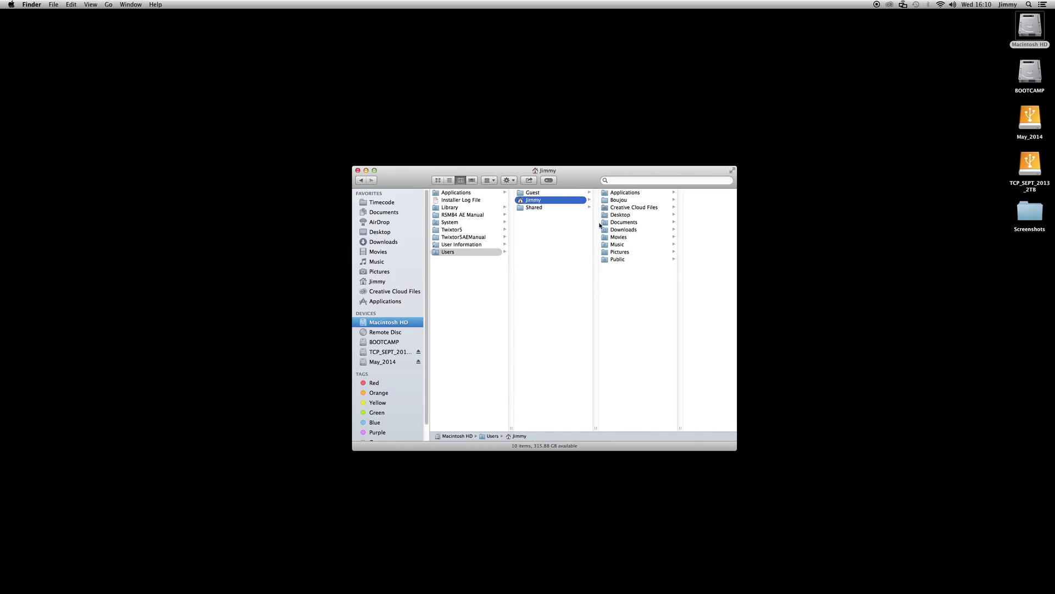
Step: Jump to the user's home folder with Go > Home
click(109, 5)
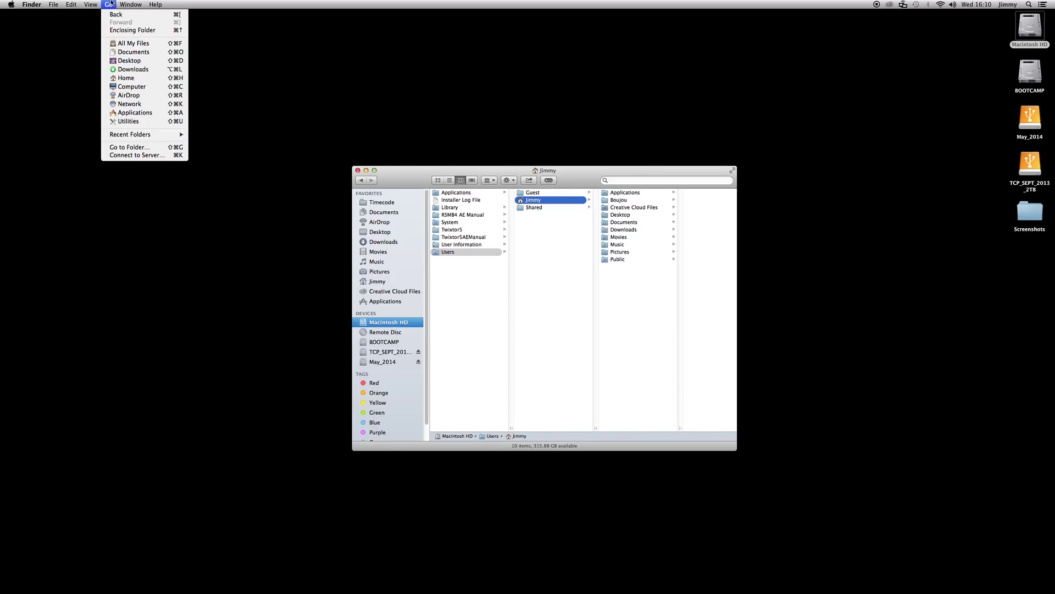
click(554, 257)
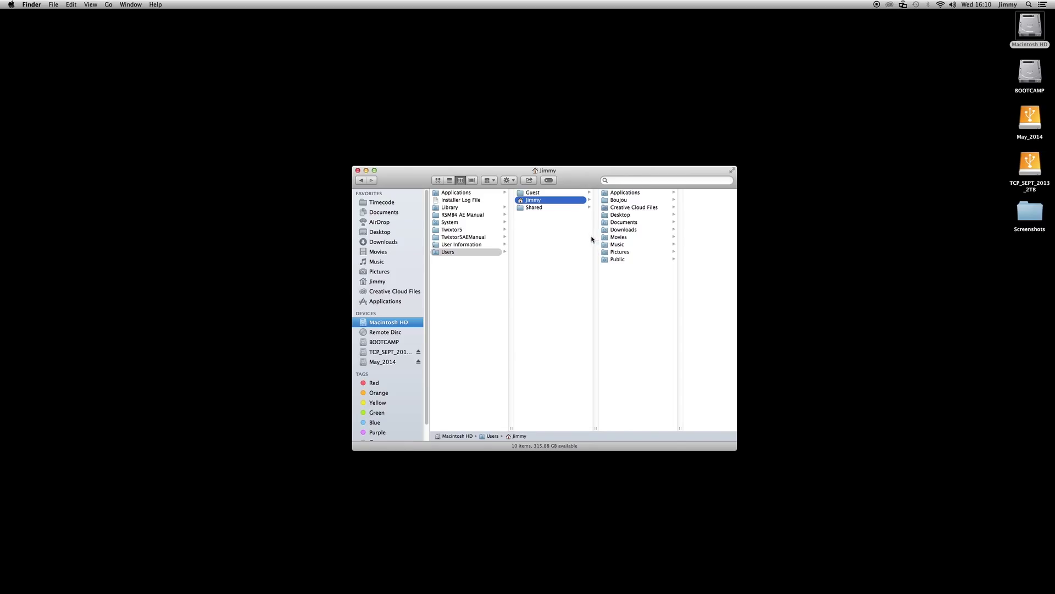
click(641, 292)
click(520, 238)
click(24, 5)
click(32, 4)
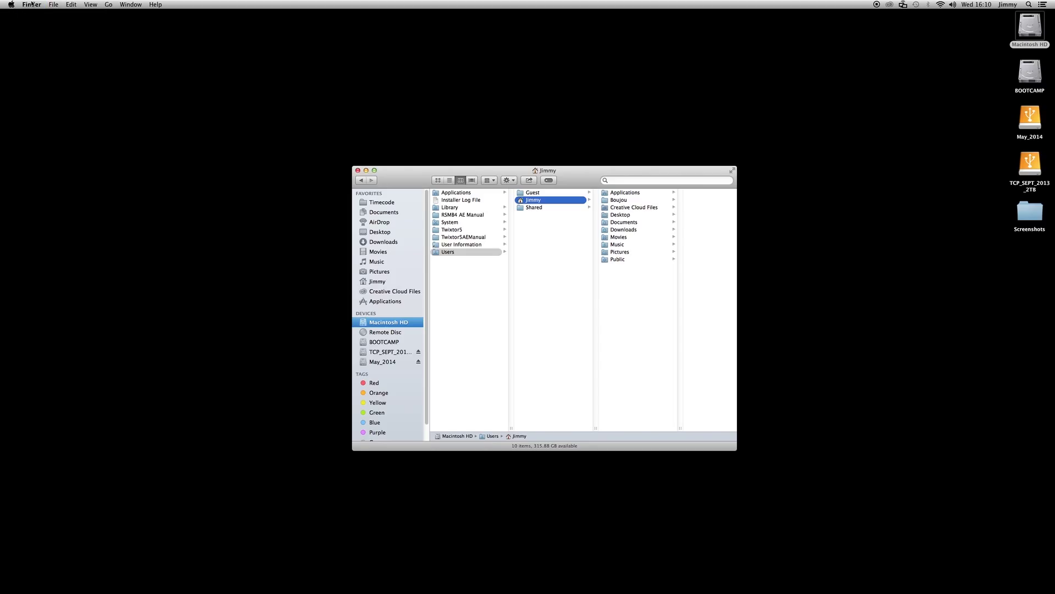
click(108, 4)
click(123, 82)
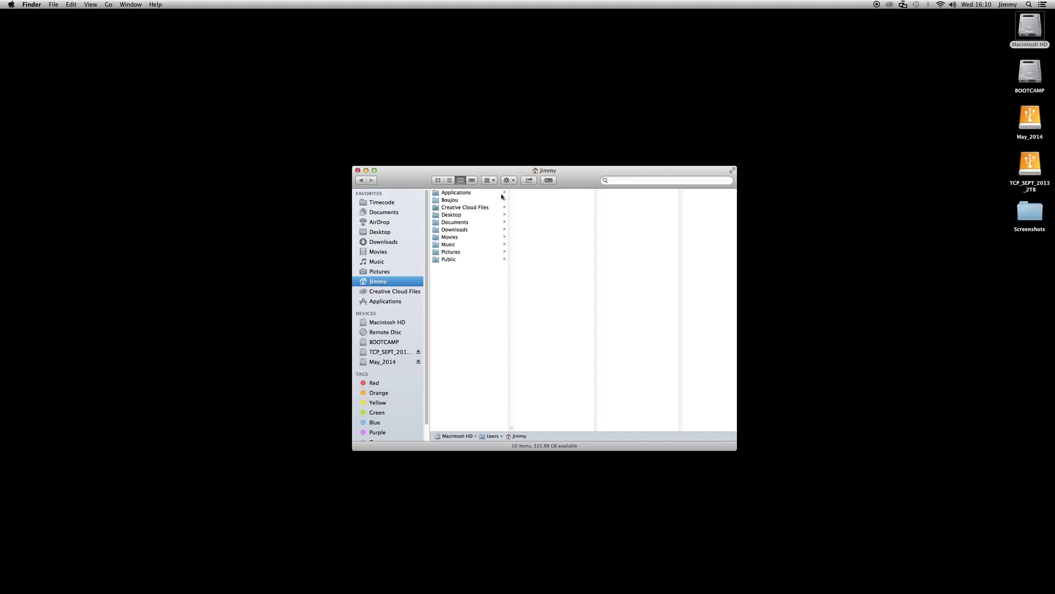
Step: Tick Show Library Folder in View Options and open the Library folder
click(509, 181)
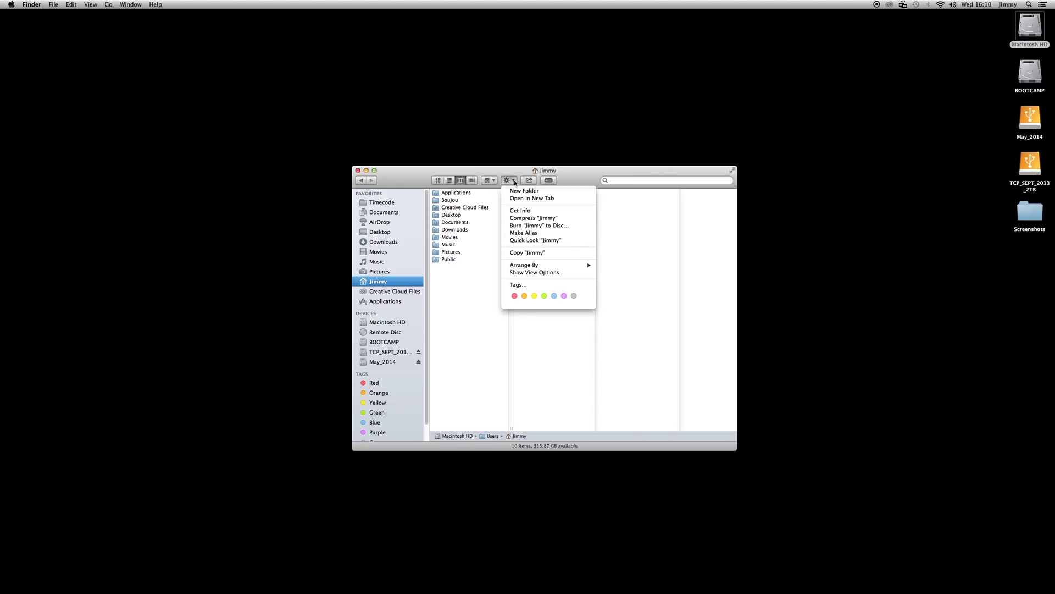
click(528, 272)
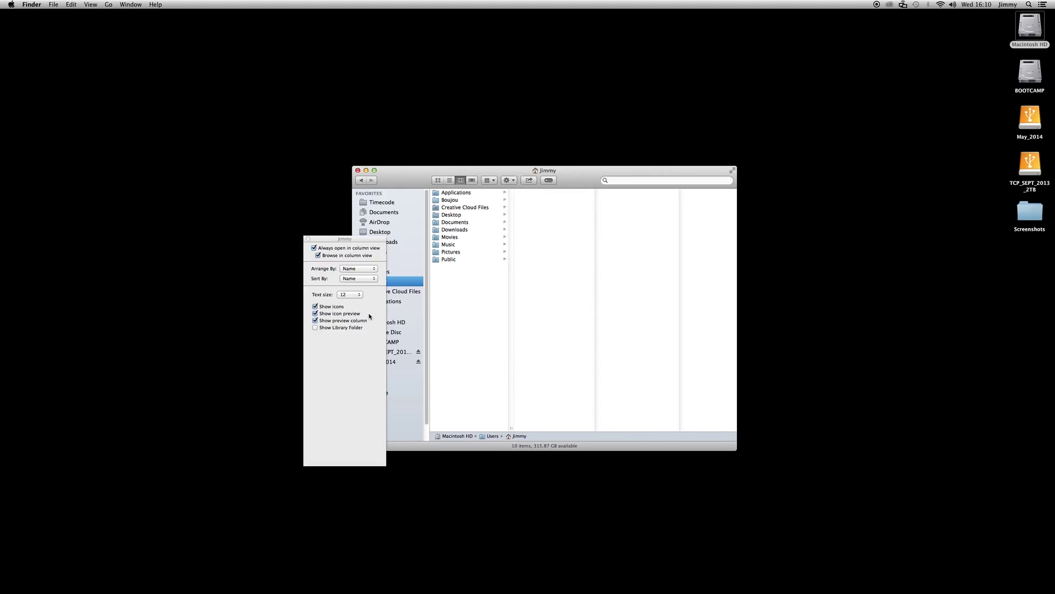
click(331, 329)
click(308, 240)
click(449, 237)
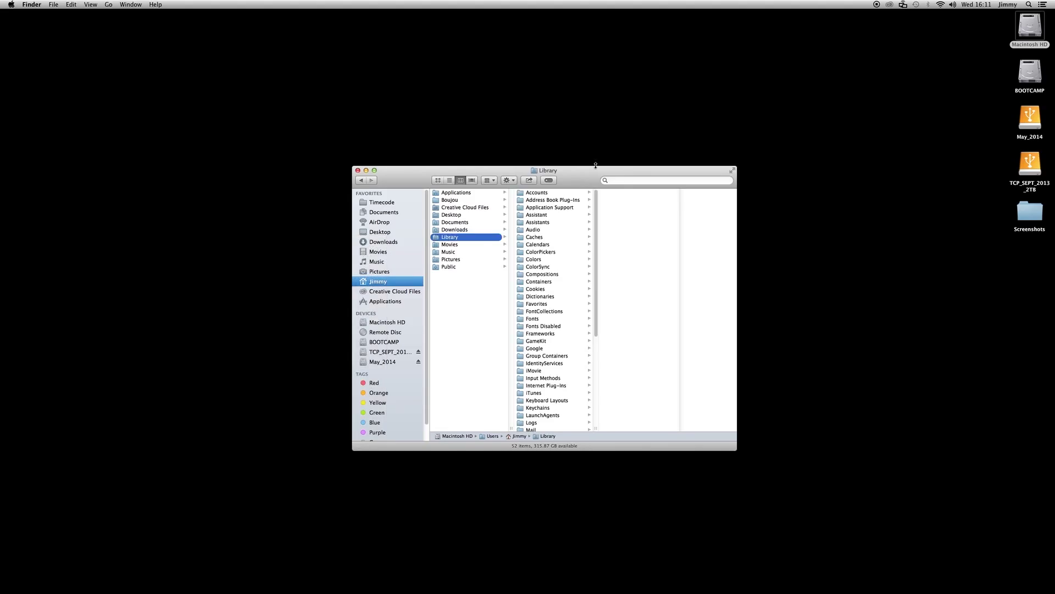
Step: Enlarge the Finder window and open Library's Caches folder, checking its nine items
drag(595, 165, 584, 160)
drag(630, 394, 749, 566)
drag(529, 126, 514, 55)
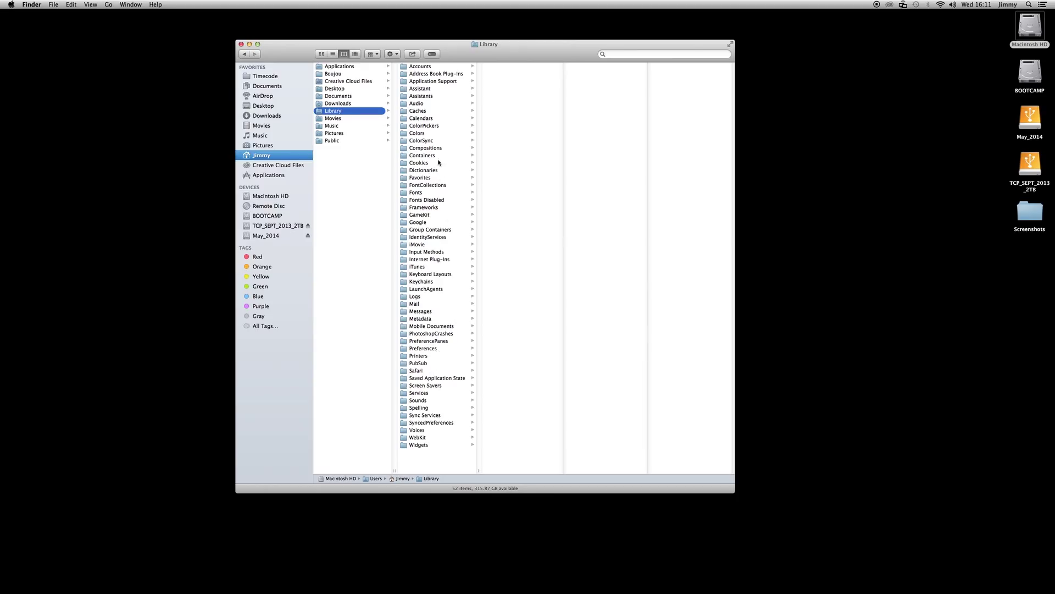
click(427, 112)
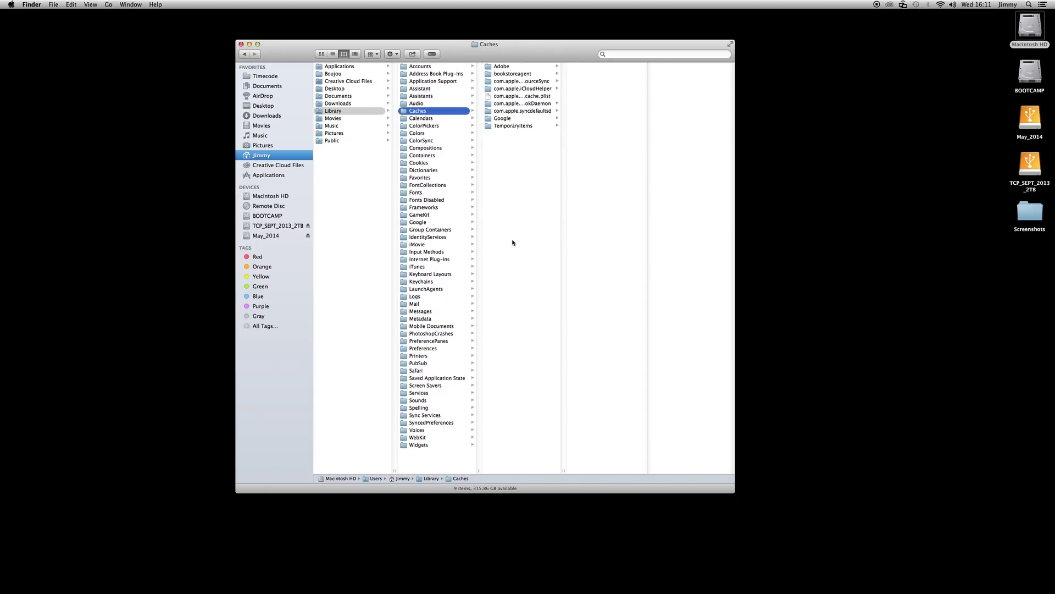
click(524, 182)
key(super+a)
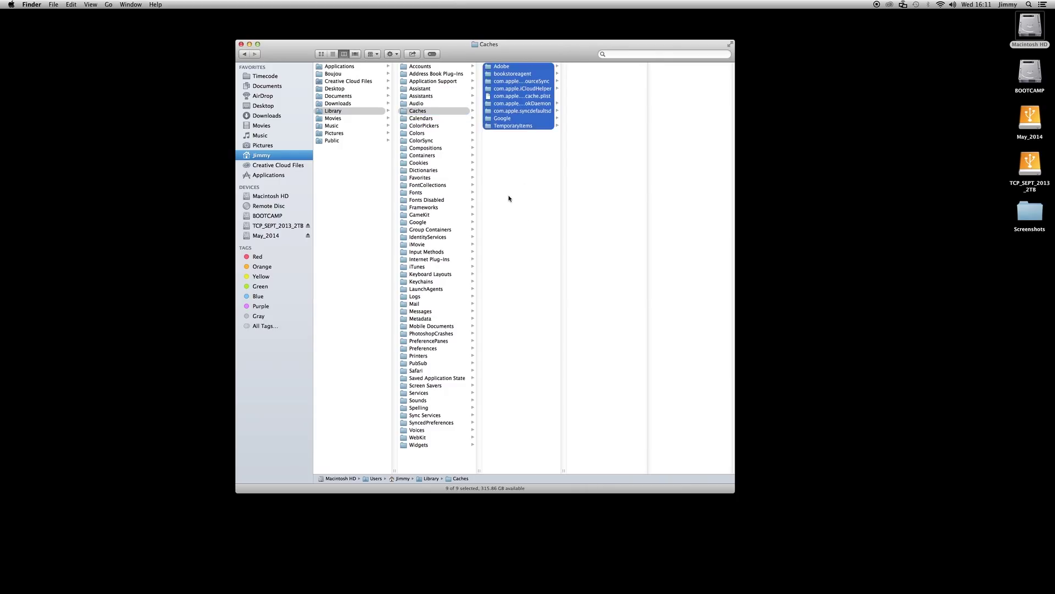
click(509, 198)
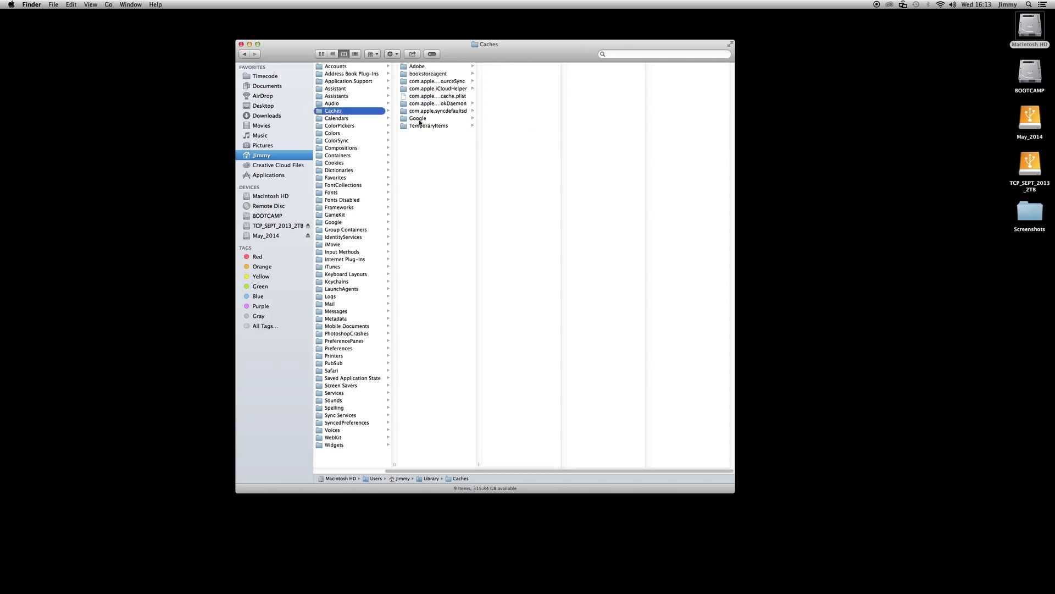
Step: Open Caches > Google > Chrome > Default > Cache and select its 15 cache files
click(428, 119)
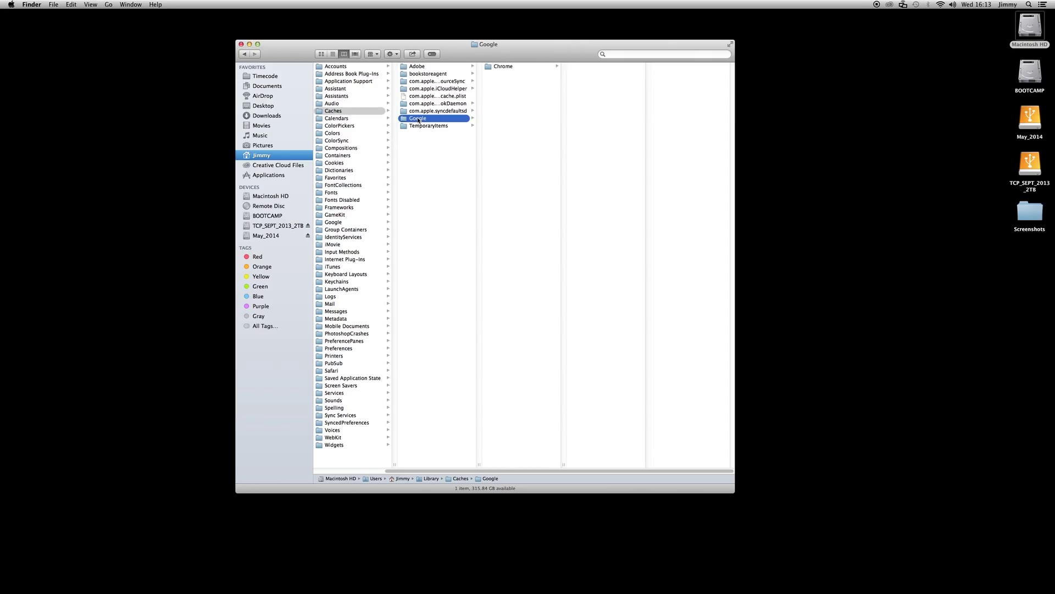
click(508, 67)
click(594, 66)
click(665, 67)
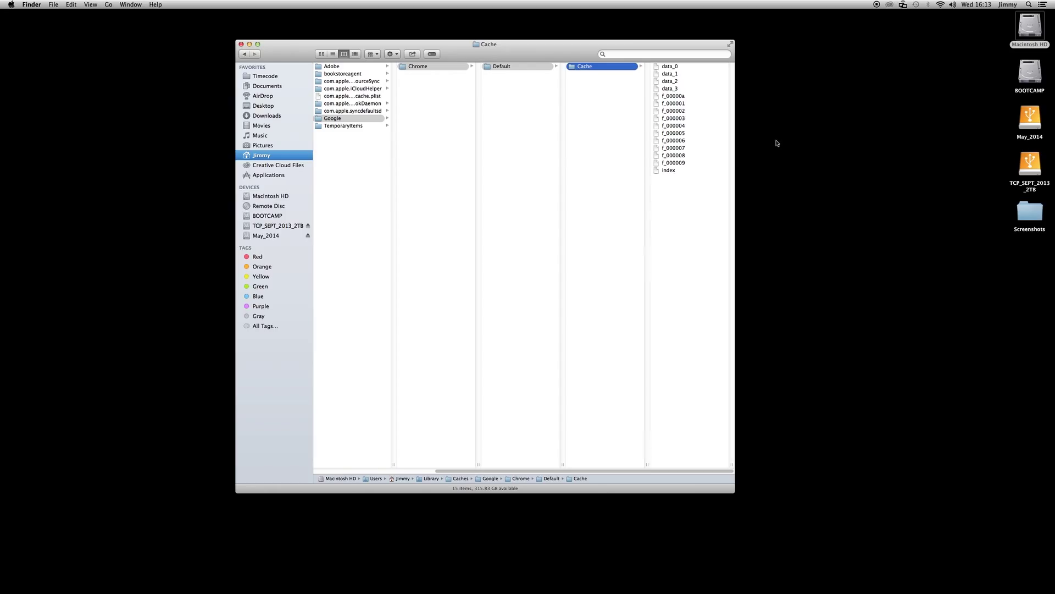
drag(679, 215, 653, 38)
Step: Move the cache files to the Trash and permanently empty it
key(super+BackSpace)
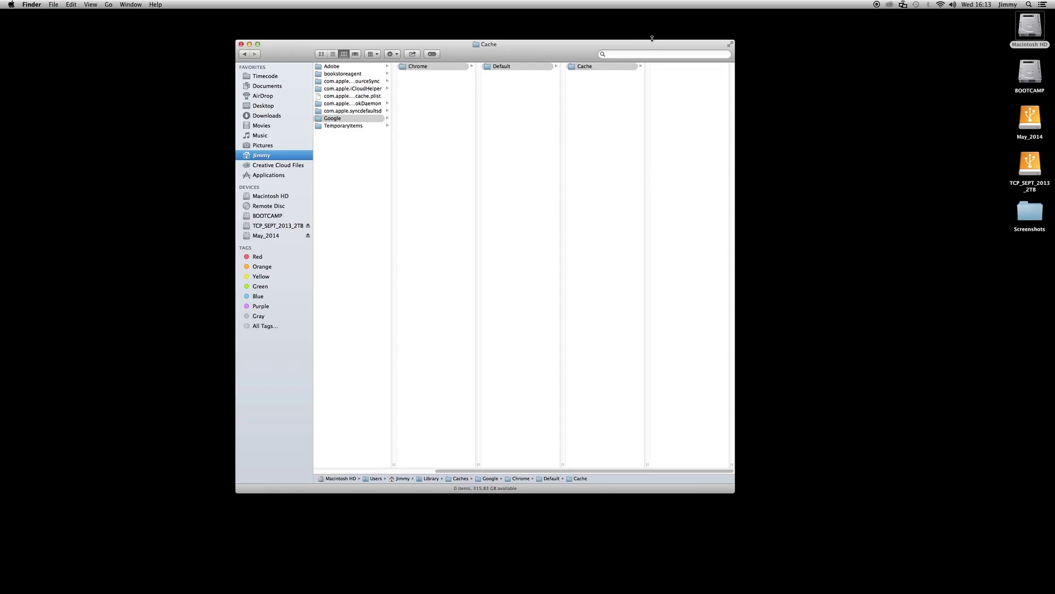
key(shift+super+BackSpace)
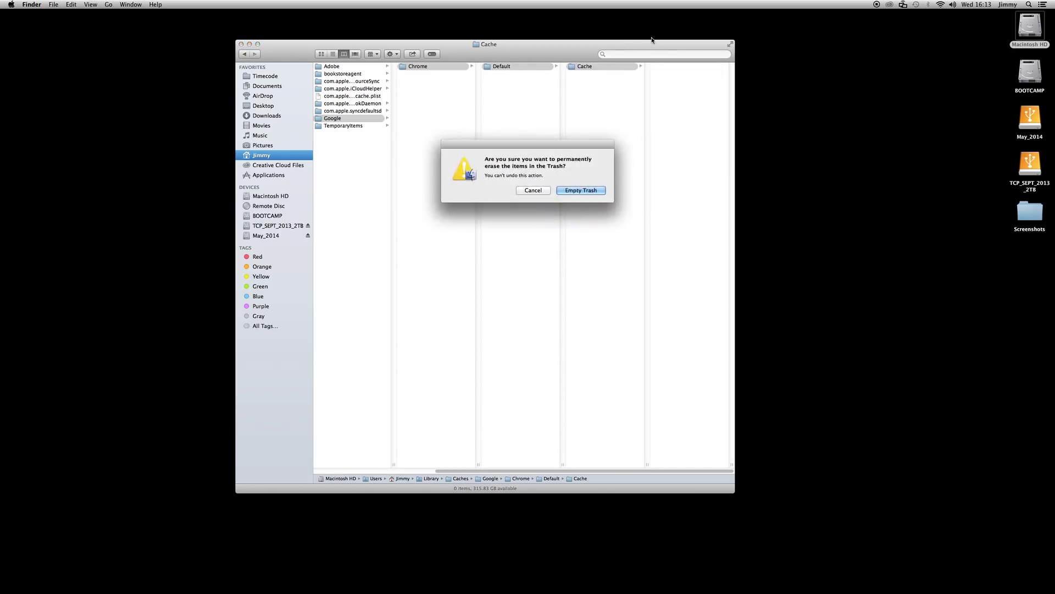
key(Return)
click(165, 184)
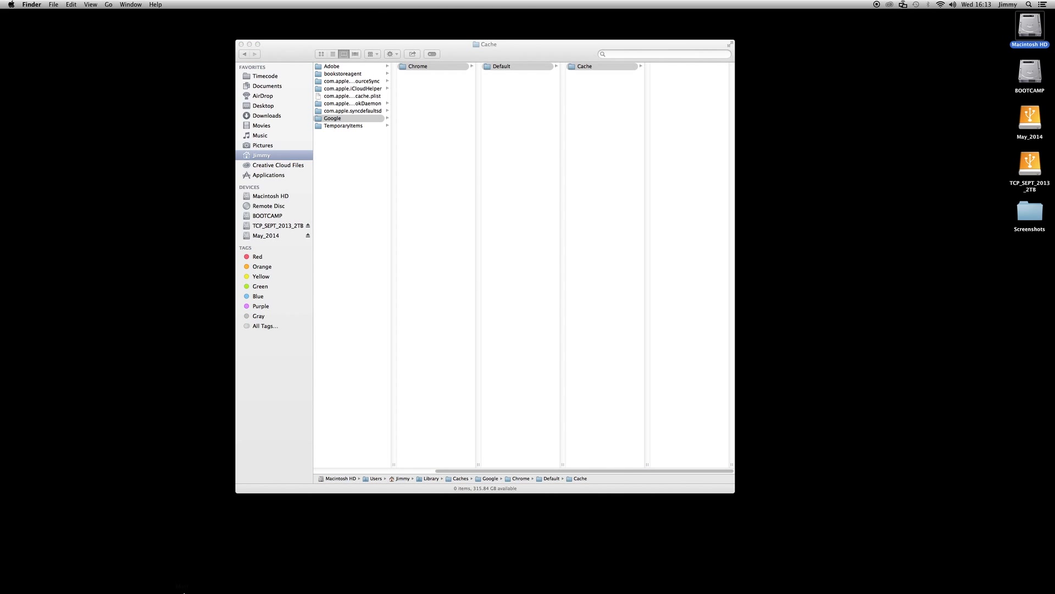
Step: Bring Chrome forward, check the signed-in account, then quit Google Chrome
click(74, 576)
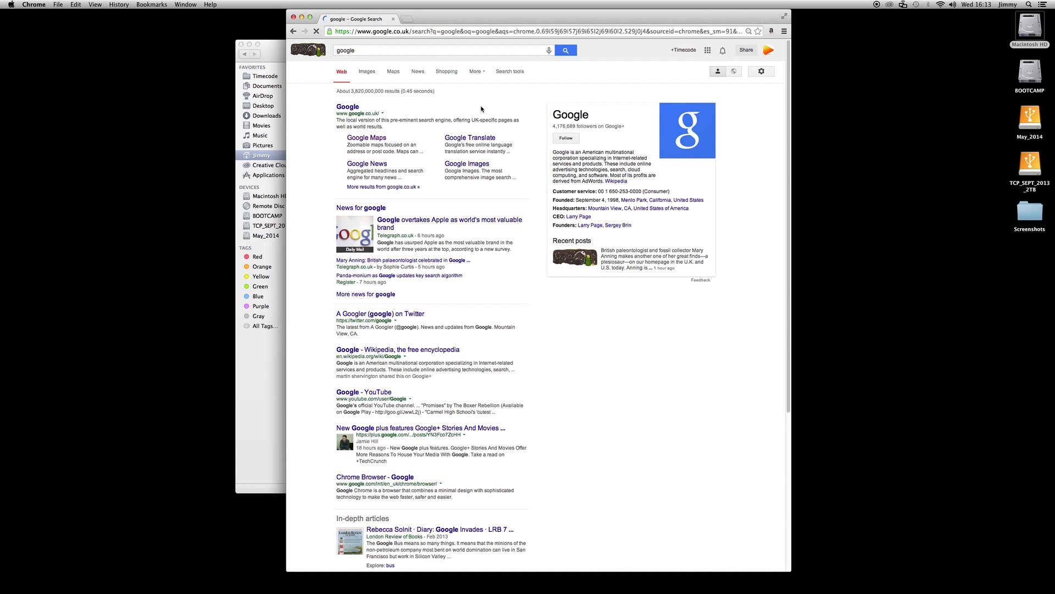
click(770, 53)
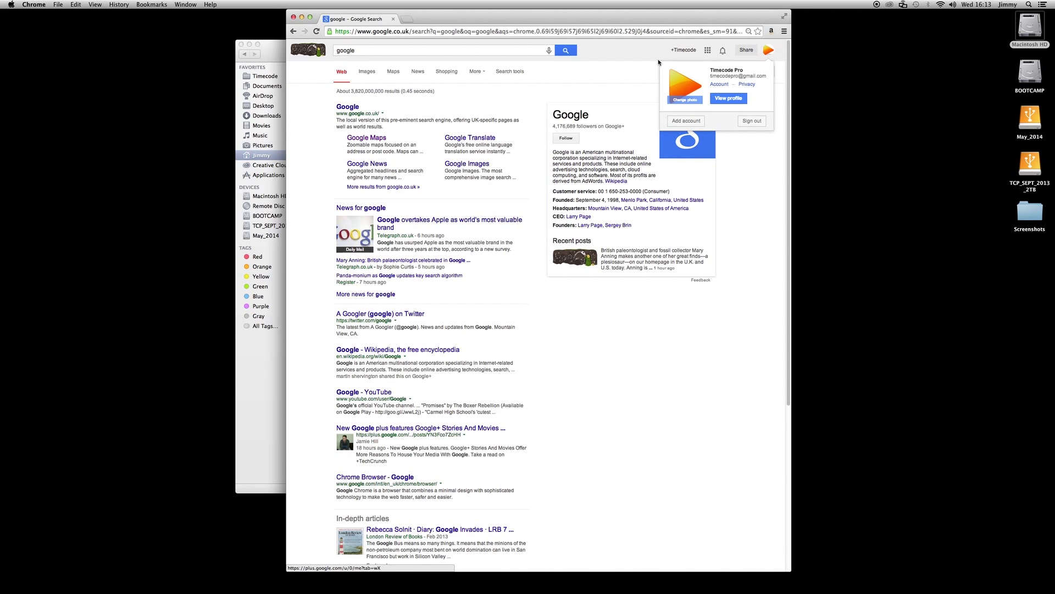
click(752, 244)
scroll(405, 167, down, 3)
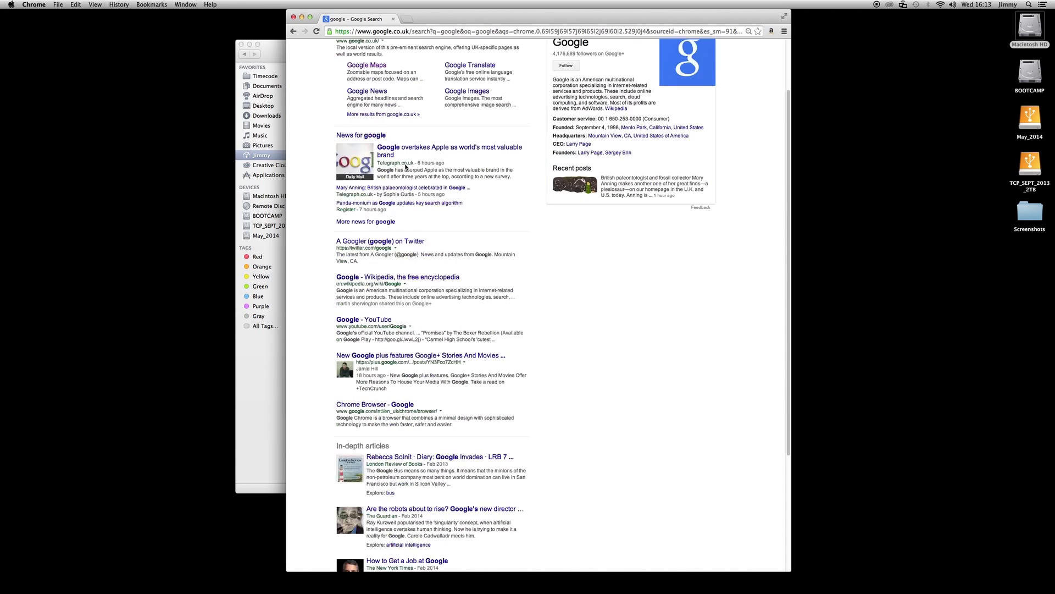
scroll(405, 167, up, 3)
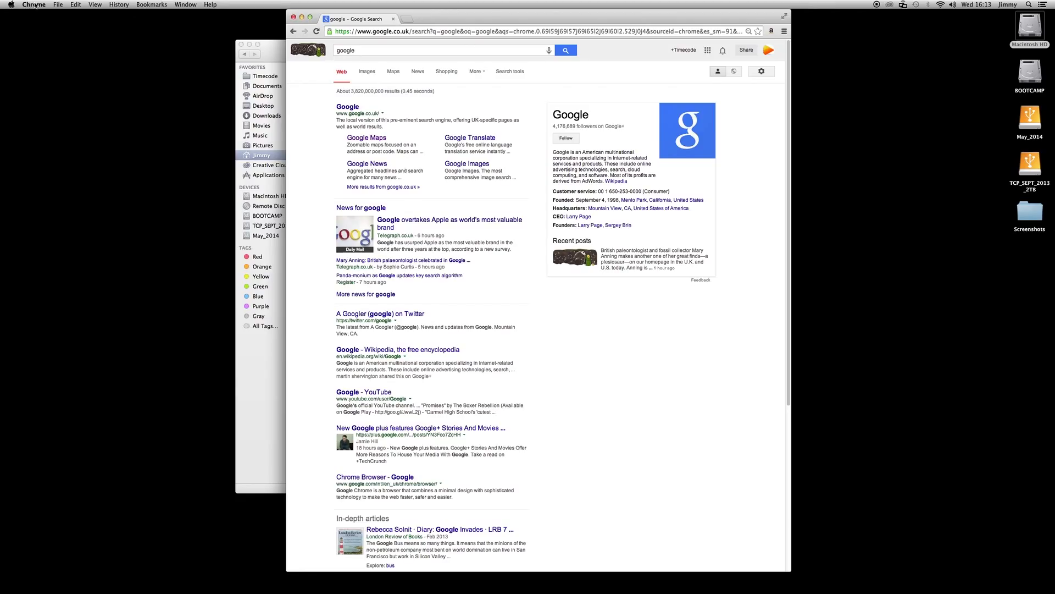
click(34, 5)
click(55, 122)
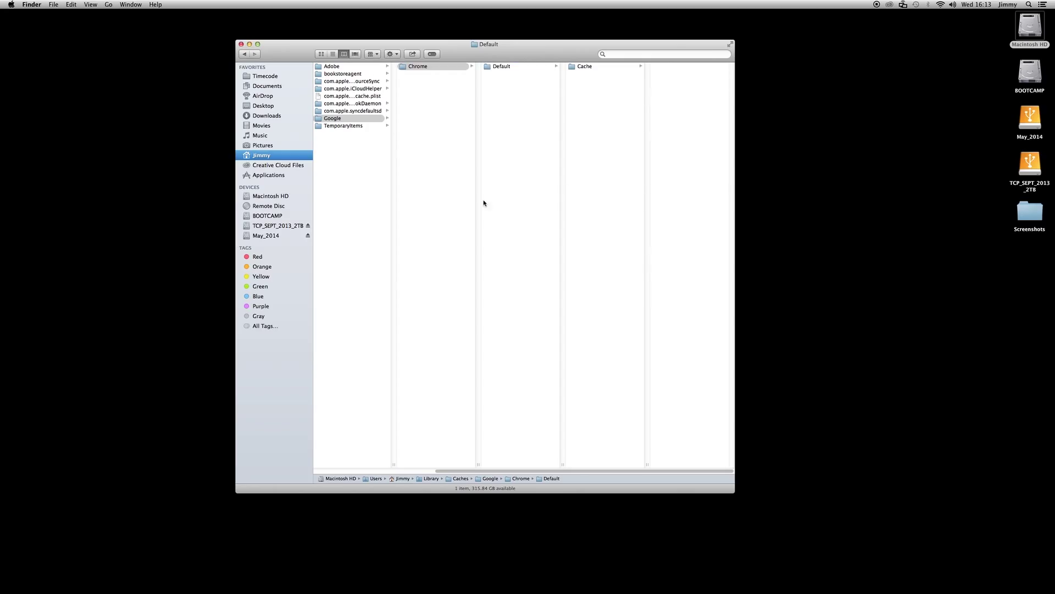
Step: Navigate Library > Preferences > Adobe > After Effects > 11.0 to list its five items
click(387, 214)
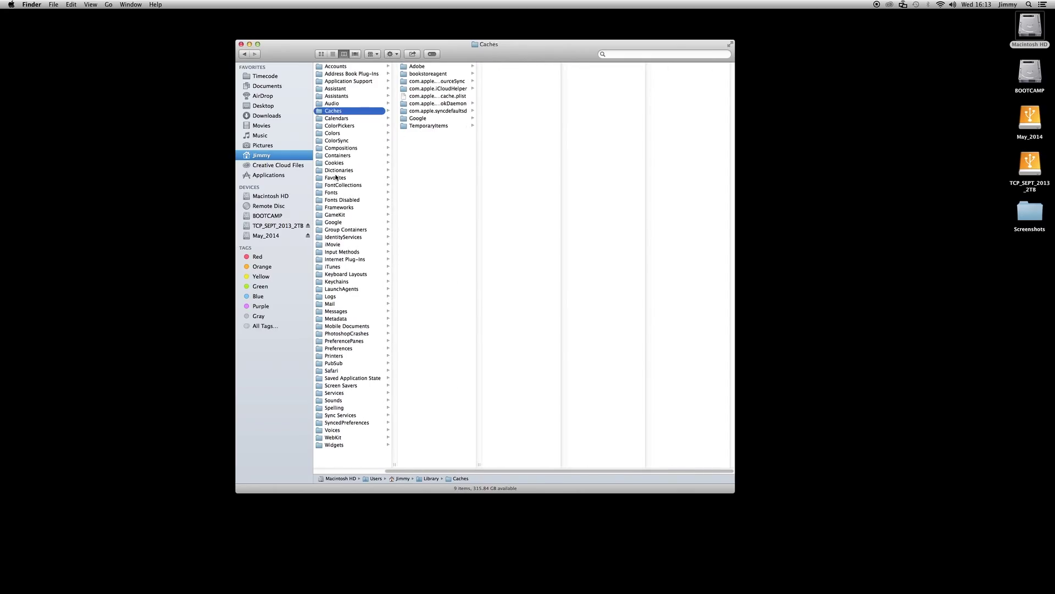
click(339, 349)
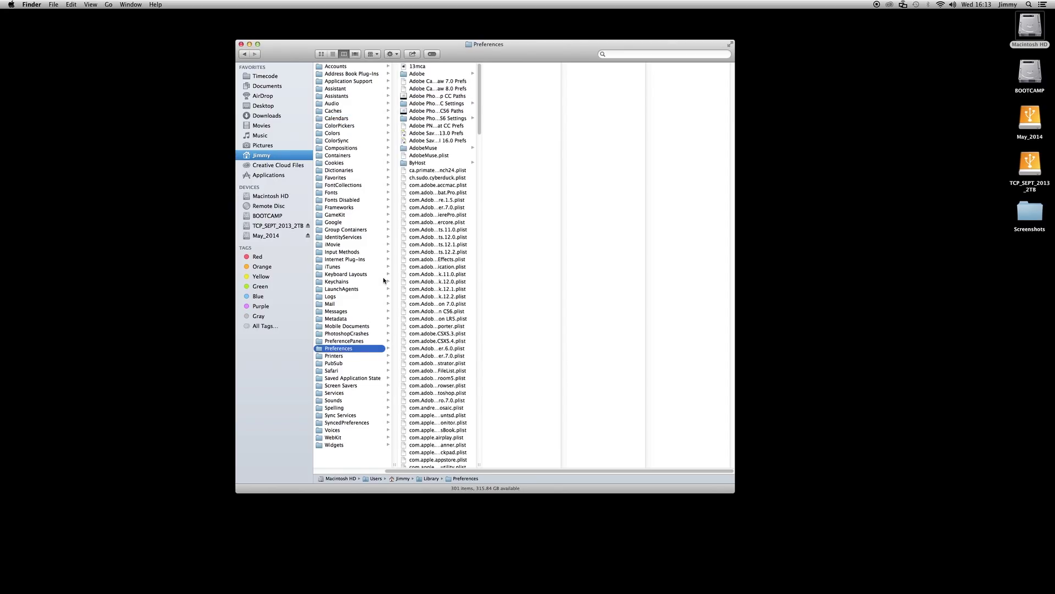
click(421, 75)
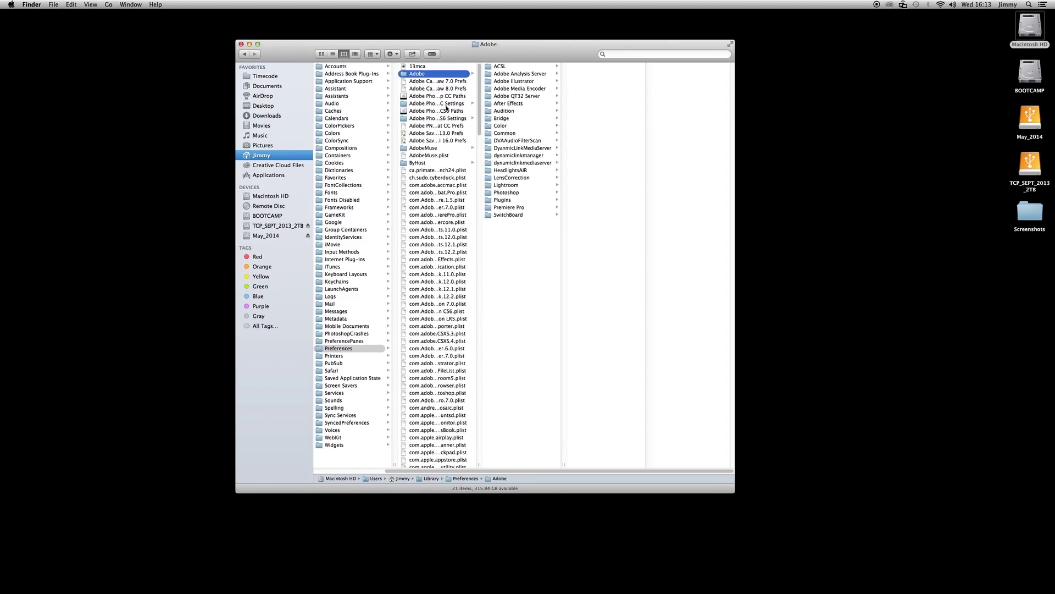
click(532, 104)
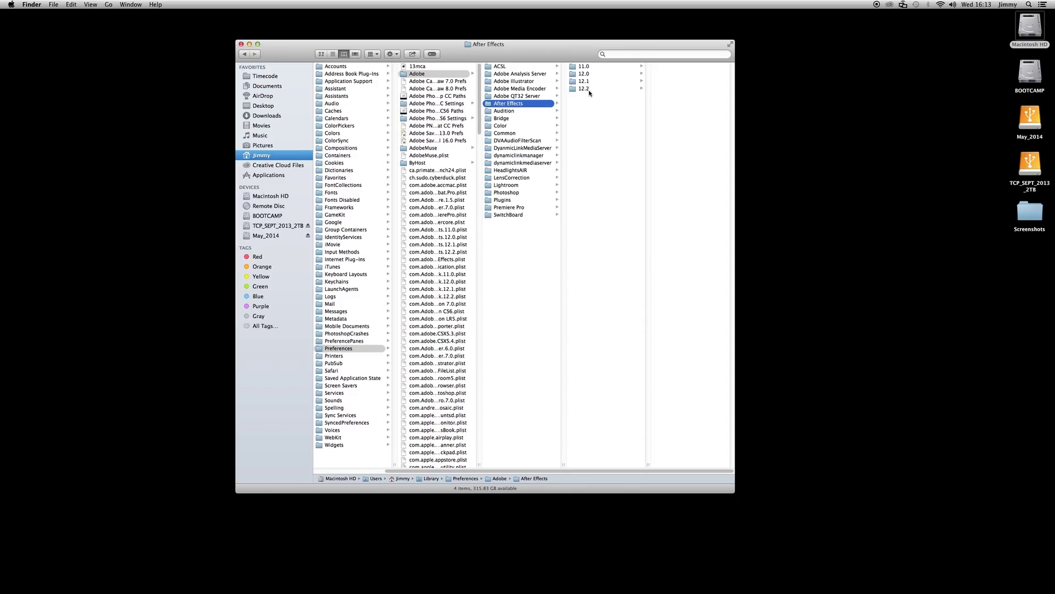
click(586, 68)
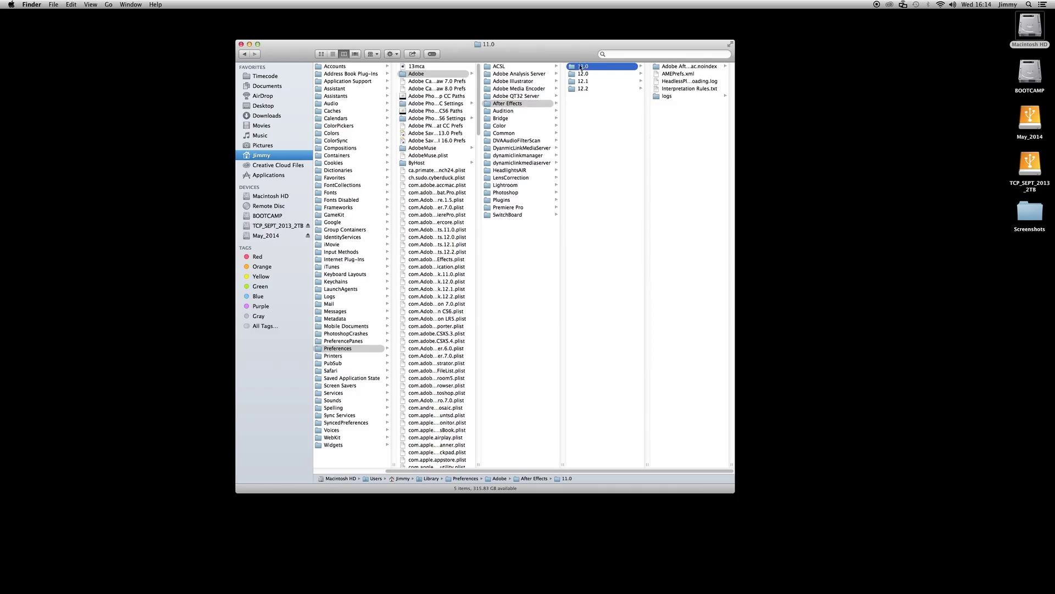
mouse_move(592, 102)
mouse_down()
mouse_move(591, 74)
mouse_move(600, 111)
mouse_up()
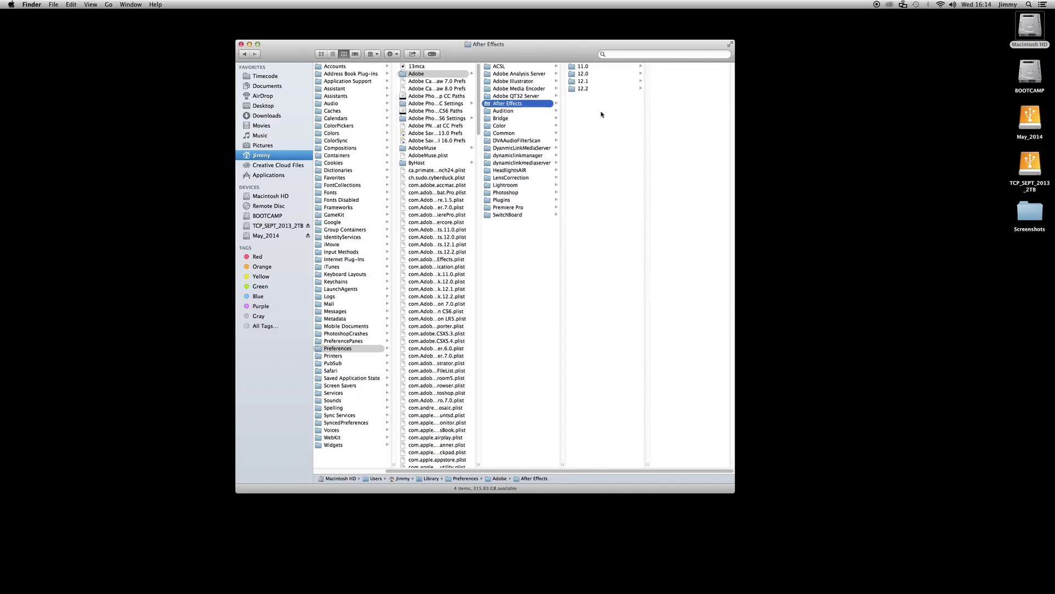
click(590, 67)
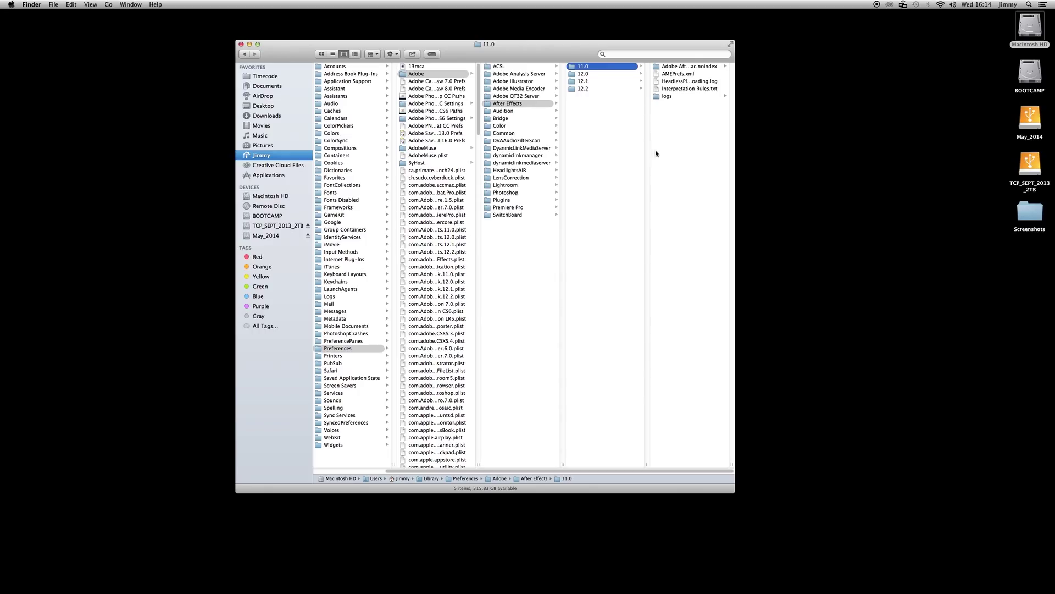
Step: Widen the window and open the After Effects Disk Cache folder to inspect folder 00
drag(734, 462, 885, 471)
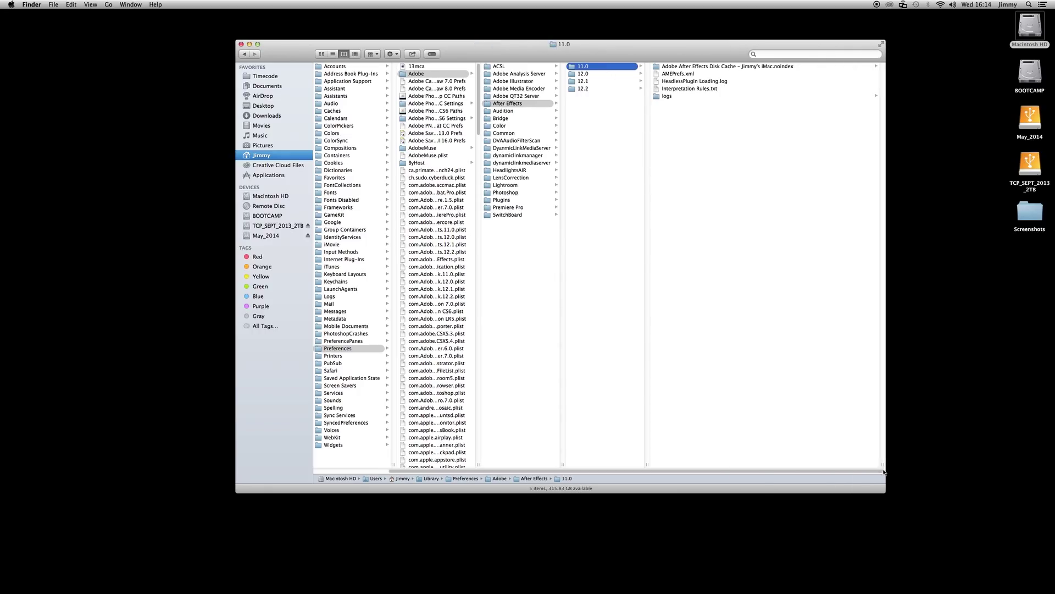
click(689, 67)
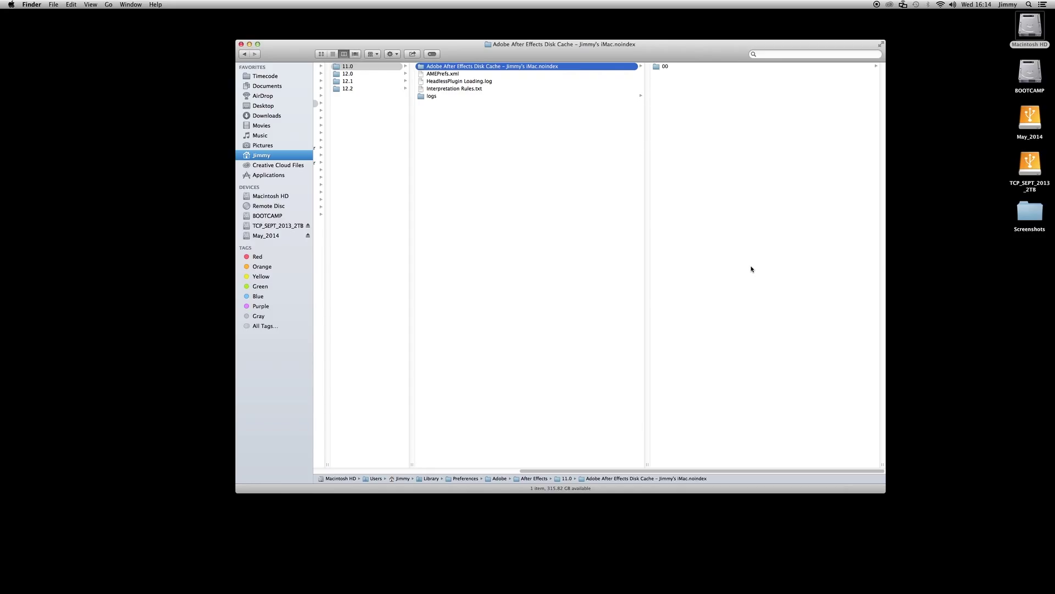
key(Right)
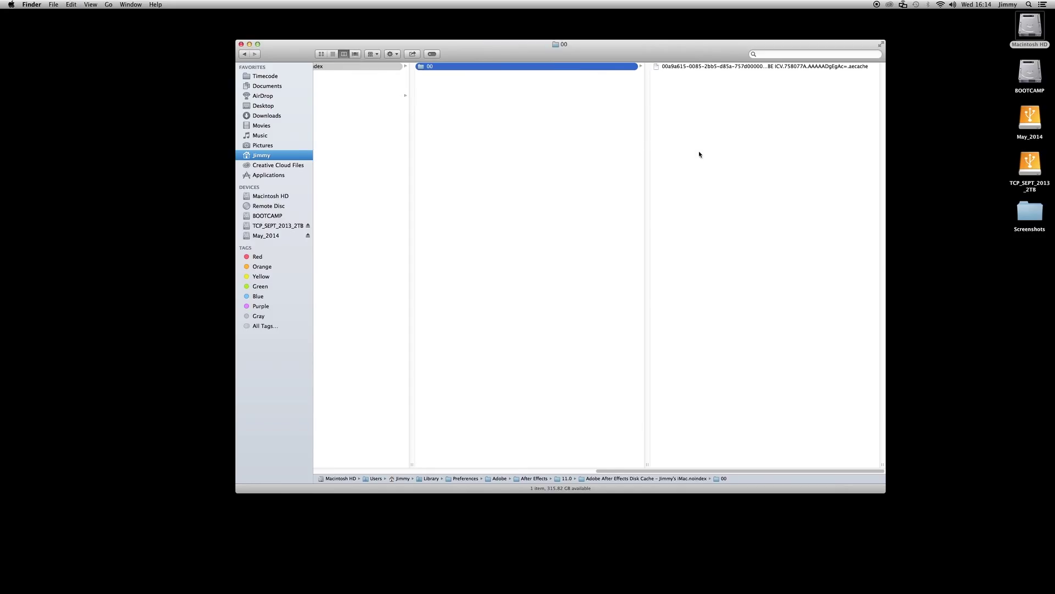
key(Right)
click(434, 129)
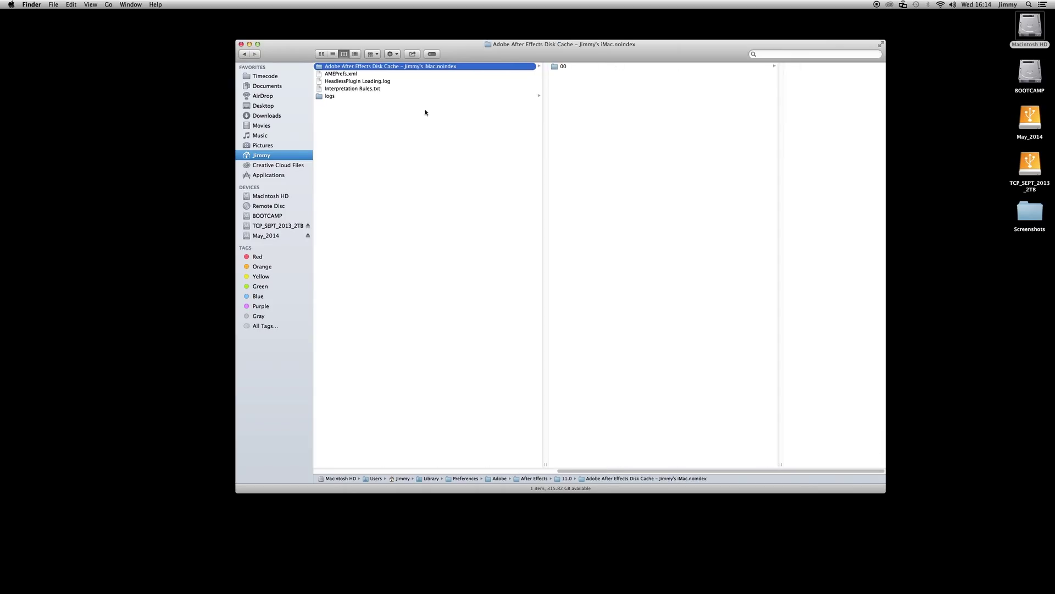
Step: Trash the 00 cache folder, permanently empty the Trash, and return to the After Effects folder
click(558, 66)
key(super+BackSpace)
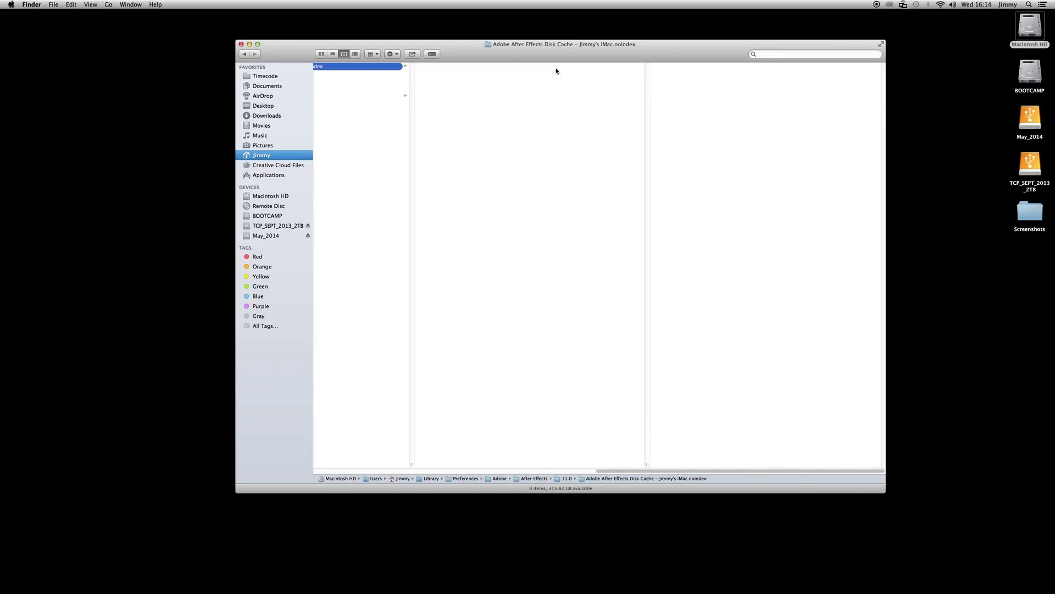
key(super+shift+BackSpace)
key(Return)
key(Left)
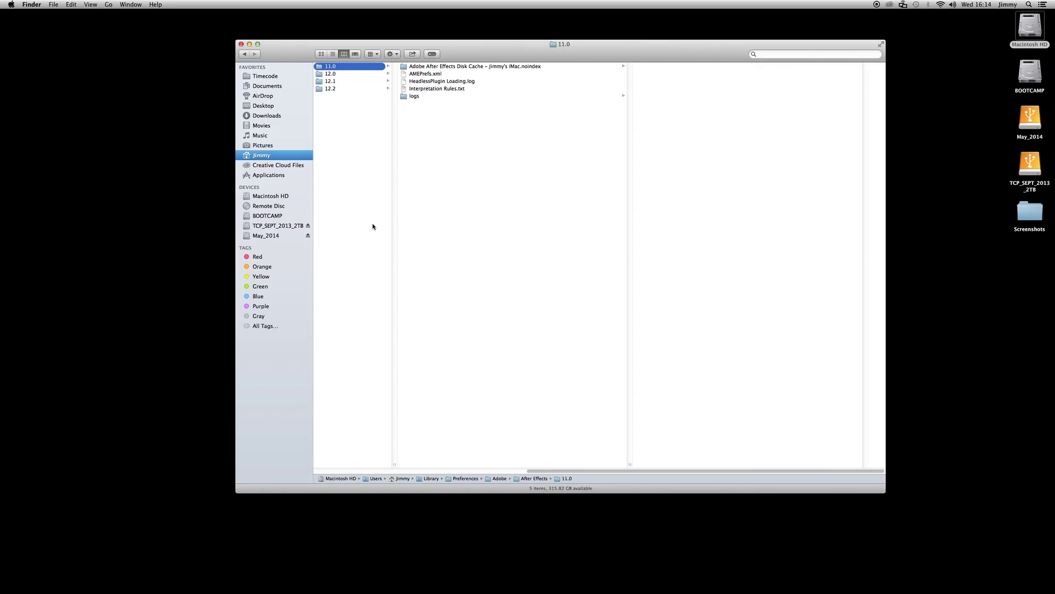
key(Left)
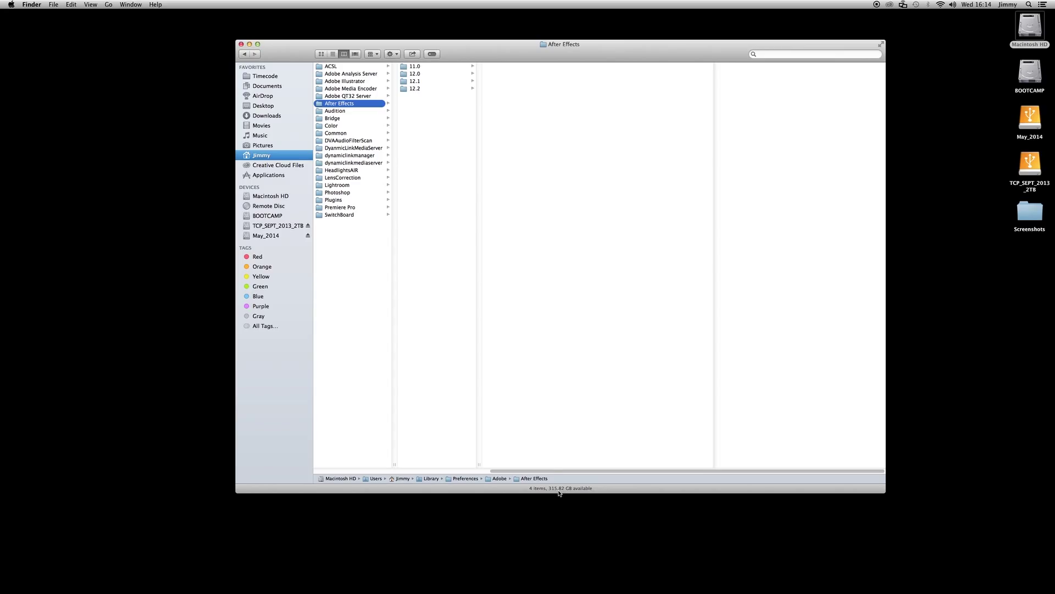
Step: Navigate back up through Adobe to the Library's Preferences folder
click(375, 276)
scroll(500, 469, left, 5)
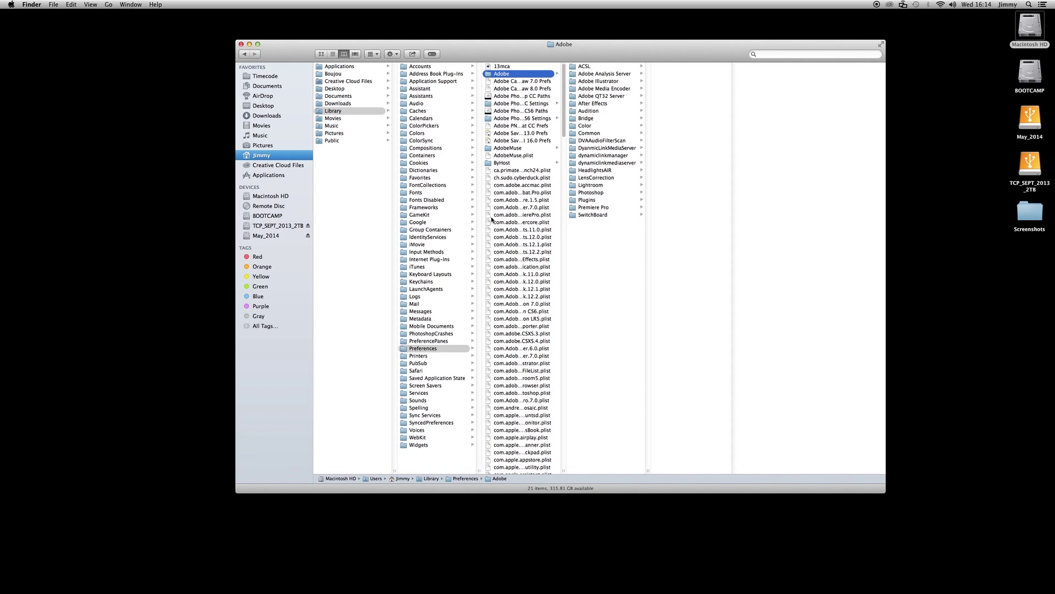
scroll(520, 295, down, 3)
scroll(495, 313, up, 3)
click(407, 351)
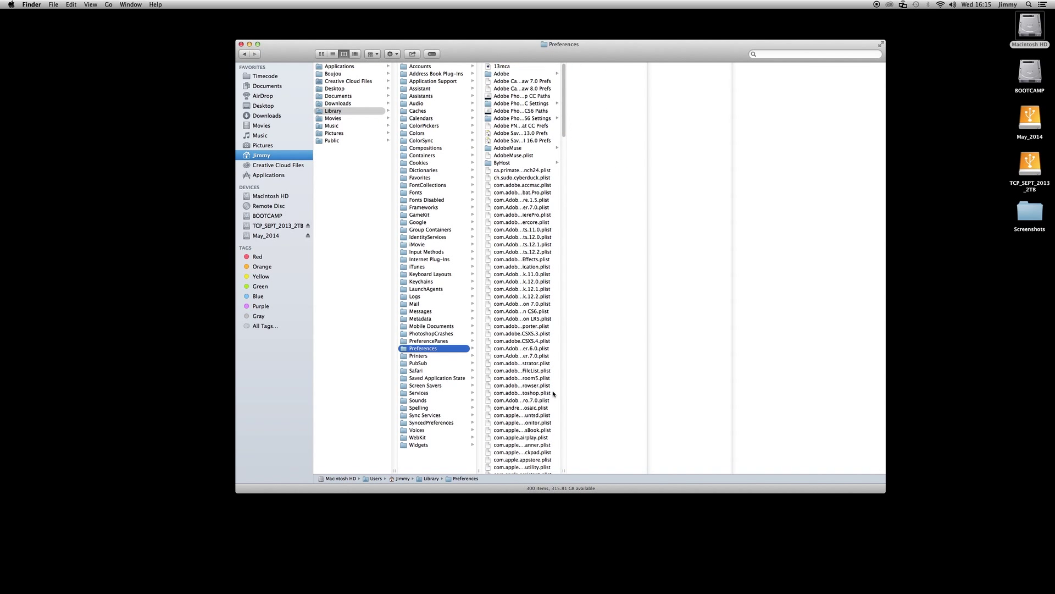
Step: Widen the Preferences column and scroll through the full preference file names
drag(566, 471, 658, 471)
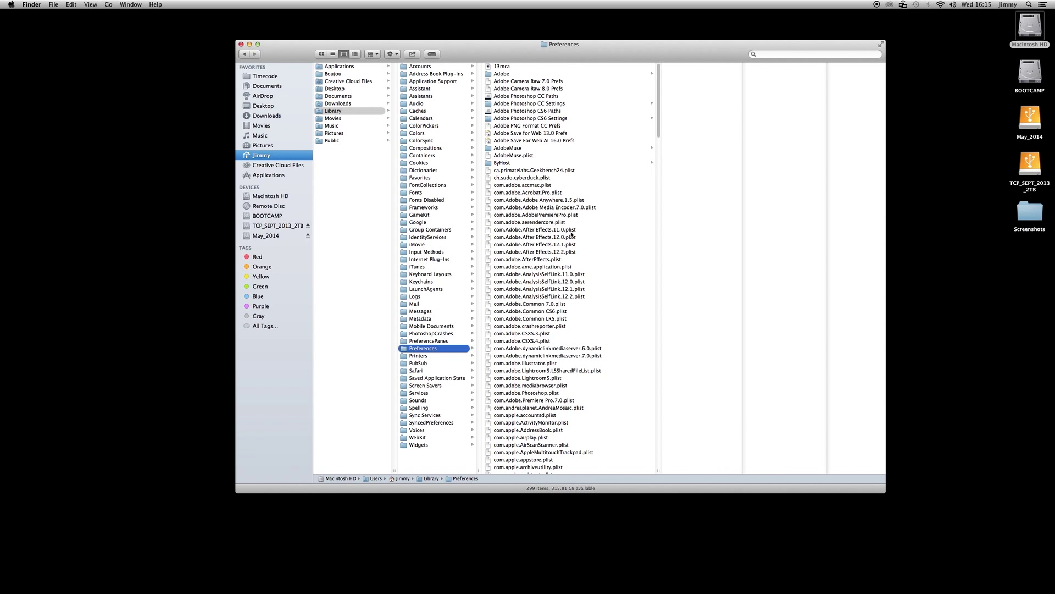
scroll(550, 271, down, 10)
scroll(550, 272, up, 10)
scroll(535, 275, down, 2)
scroll(536, 278, up, 2)
Step: Check the Library's Caches folder, then close the Finder window to reveal the desktop
click(432, 111)
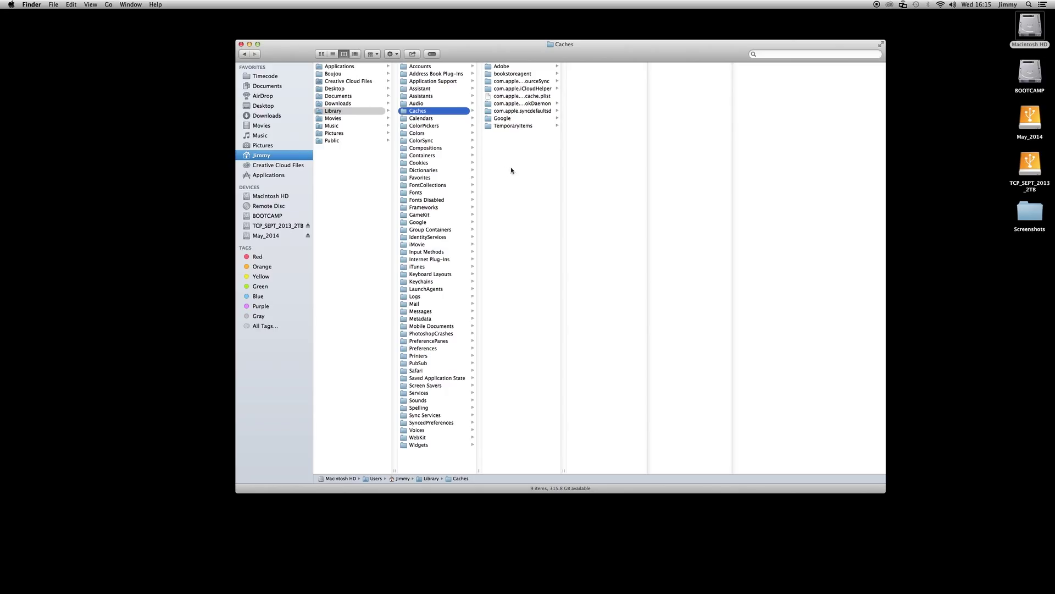
mouse_move(536, 172)
mouse_down()
mouse_move(496, 61)
mouse_move(536, 174)
mouse_up()
click(240, 44)
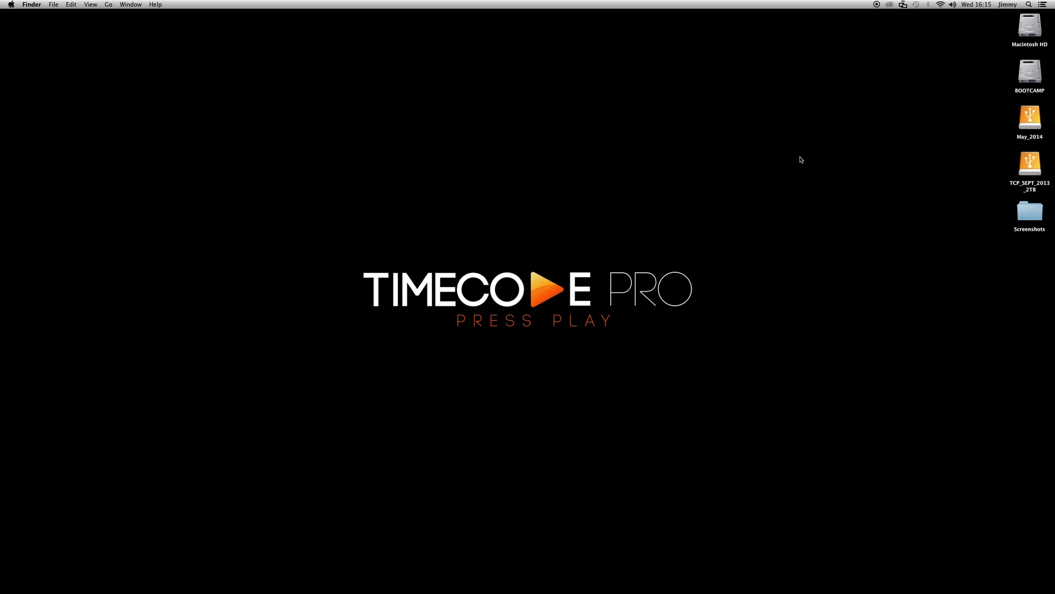